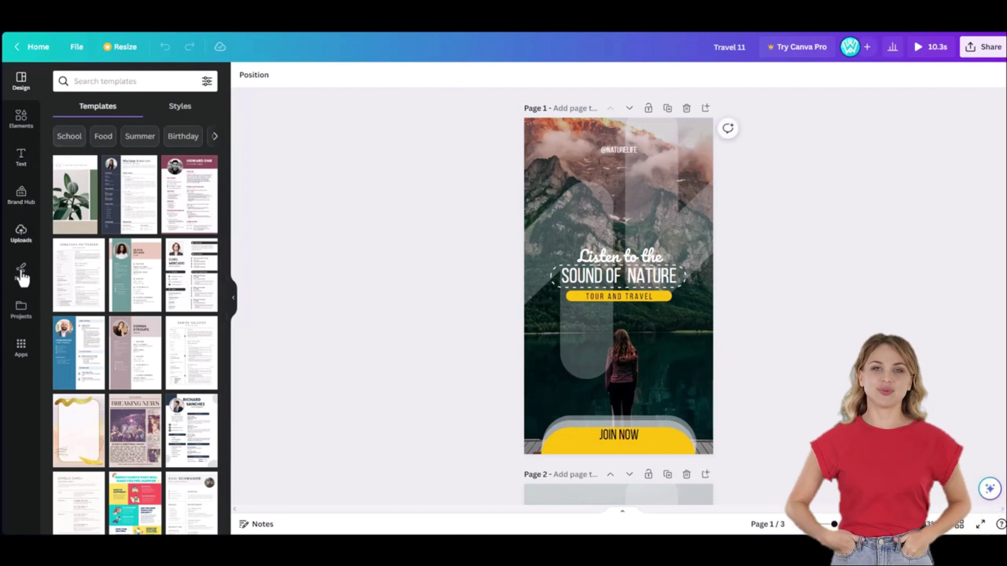
Select the background photo on page 1 and show its layers list
{"action": "left_click", "coordinate": [574, 169]}
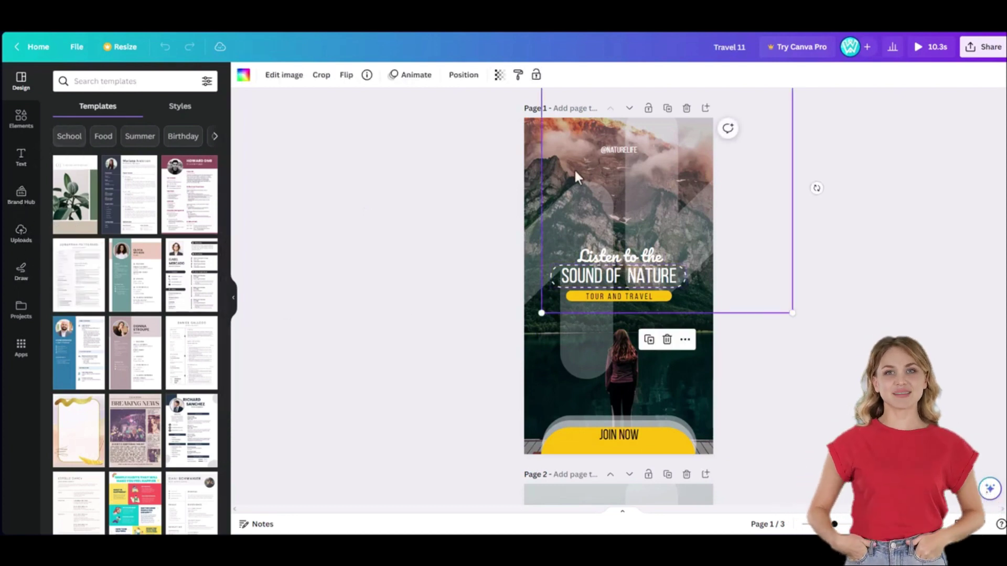
{"action": "left_click", "coordinate": [581, 292]}
{"action": "left_click", "coordinate": [706, 442]}
{"action": "right_click", "coordinate": [706, 443]}
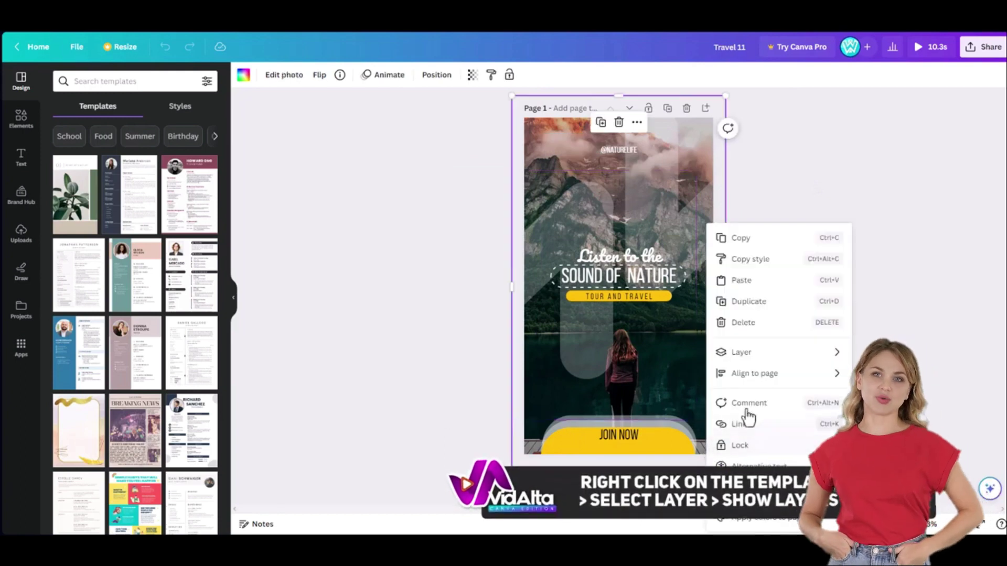
{"action": "mouse_move", "coordinate": [762, 353]}
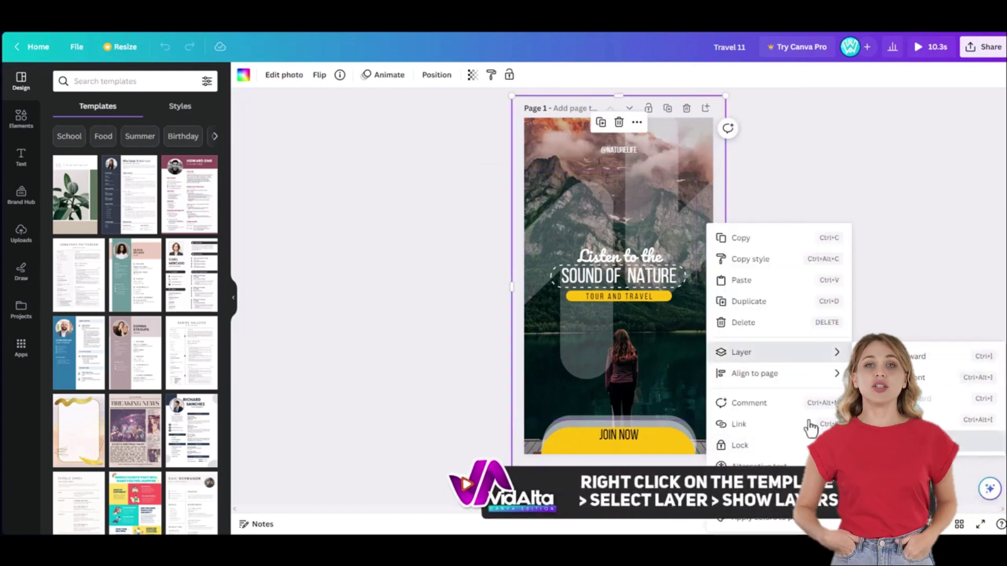
{"action": "left_click", "coordinate": [891, 441]}
{"action": "mouse_move", "coordinate": [132, 488]}
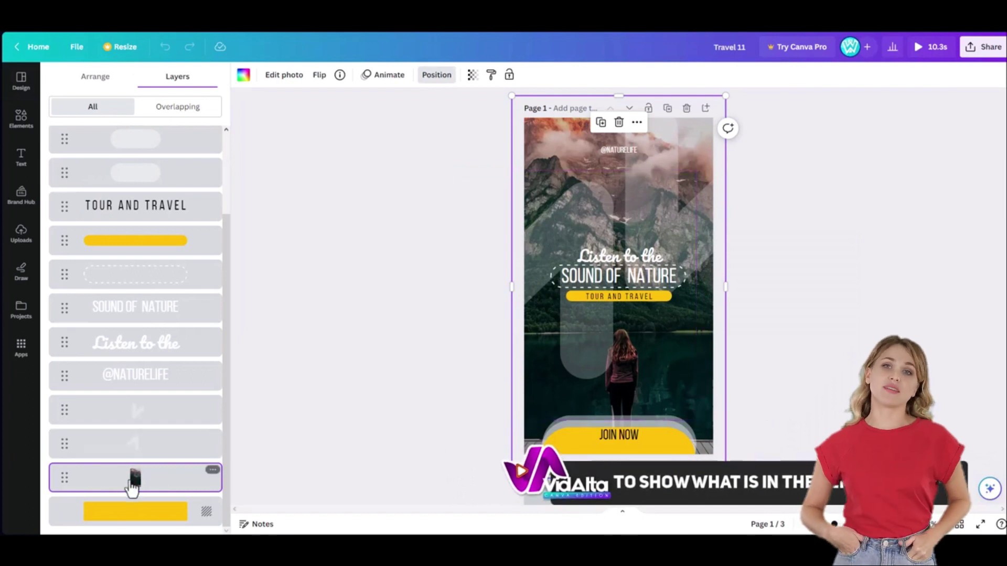
Replace the script text "Listen to the" on page 1 with "Your Text"
{"action": "double_click", "coordinate": [619, 262]}
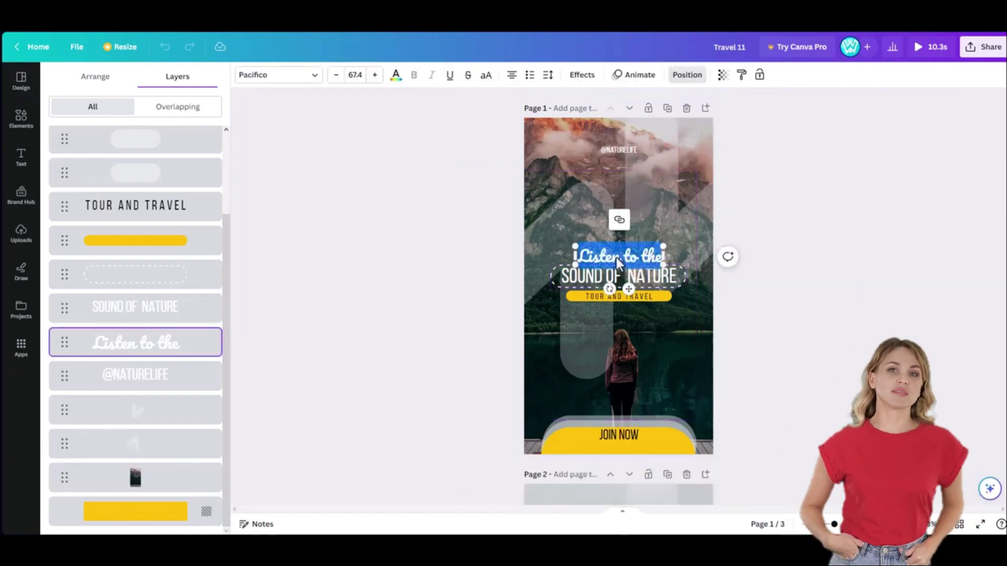
{"action": "type", "text": "Y"}
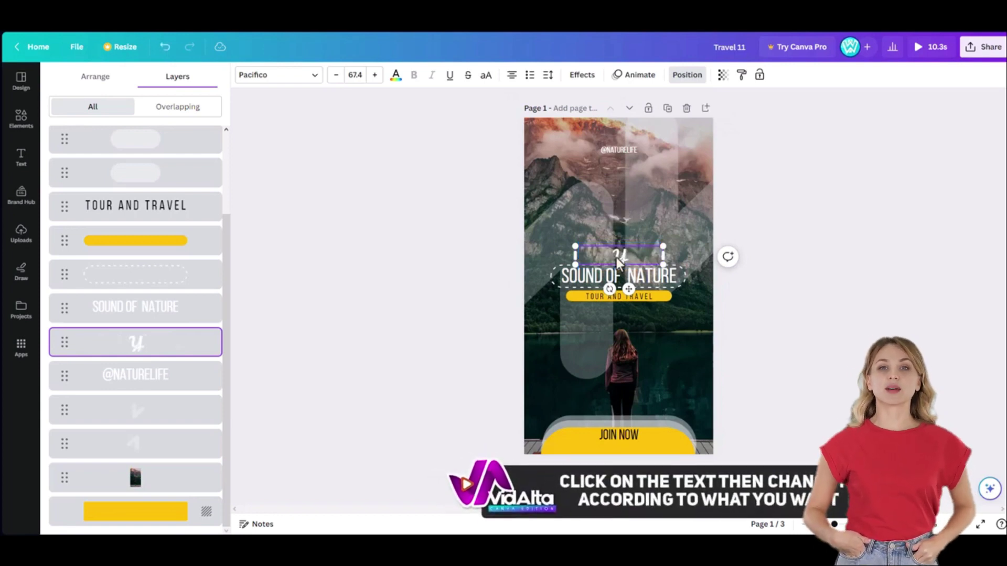
{"action": "type", "text": "our"}
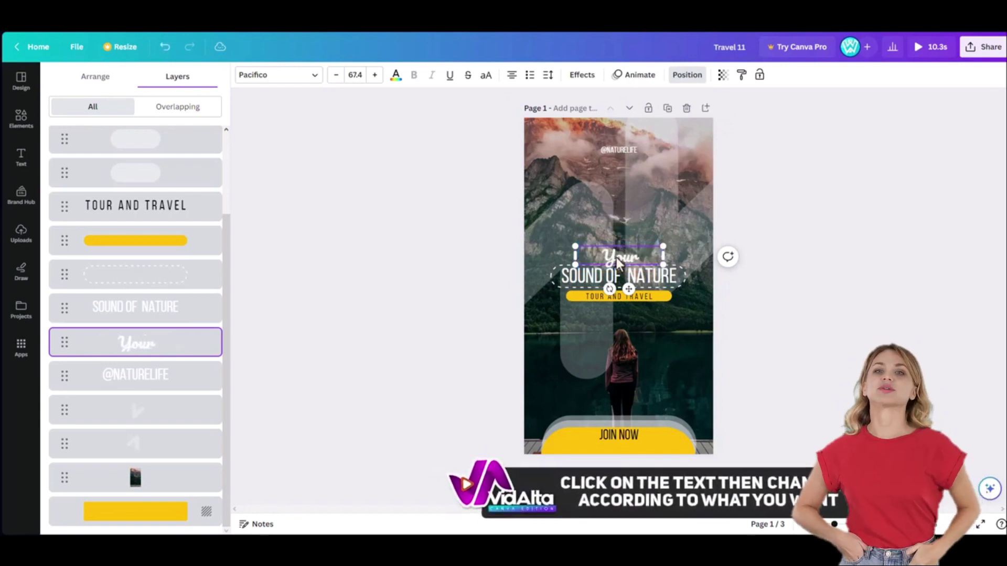
{"action": "type", "text": " Text"}
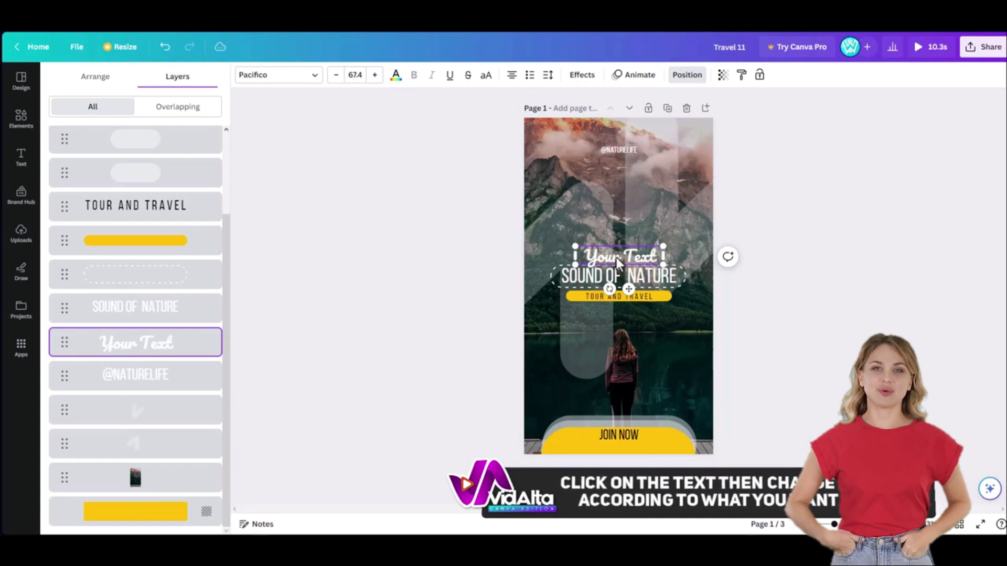
{"action": "left_click", "coordinate": [869, 247]}
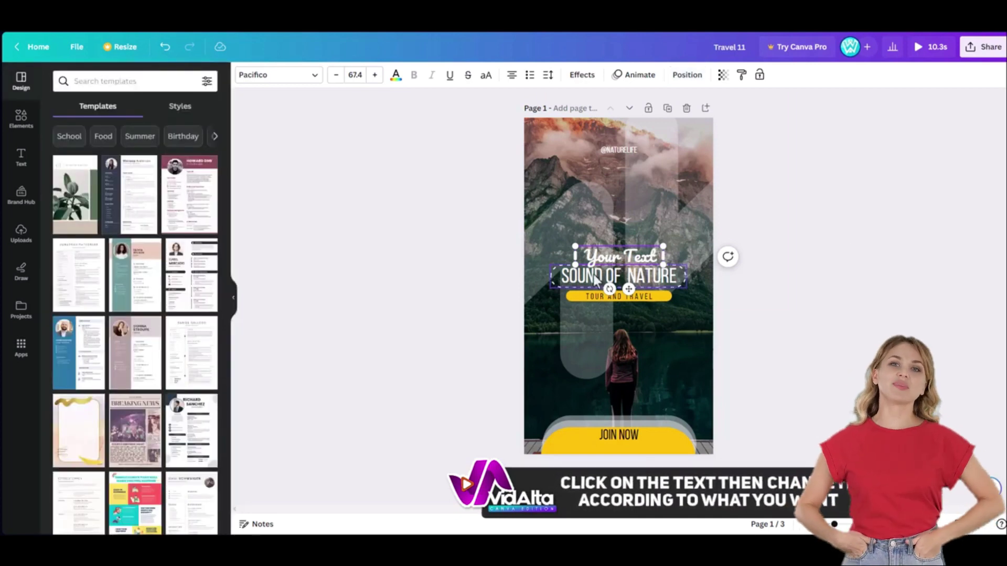
Move the dashed outline's layer directly beneath the "SOUND OF NATURE" text layer on page 1
{"action": "left_click", "coordinate": [575, 279]}
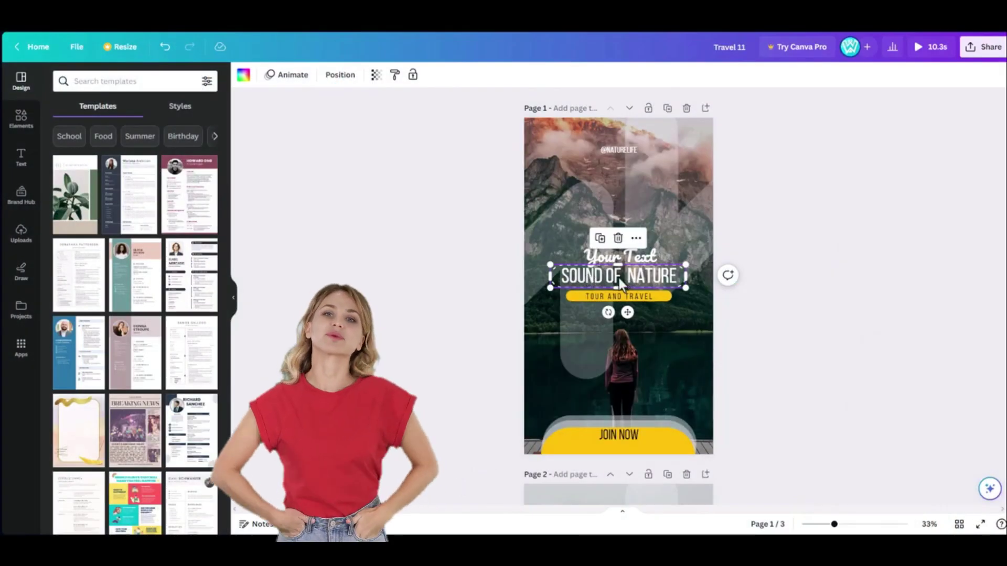
{"action": "left_click_drag", "start_coordinate": [617, 275], "coordinate": [624, 278]}
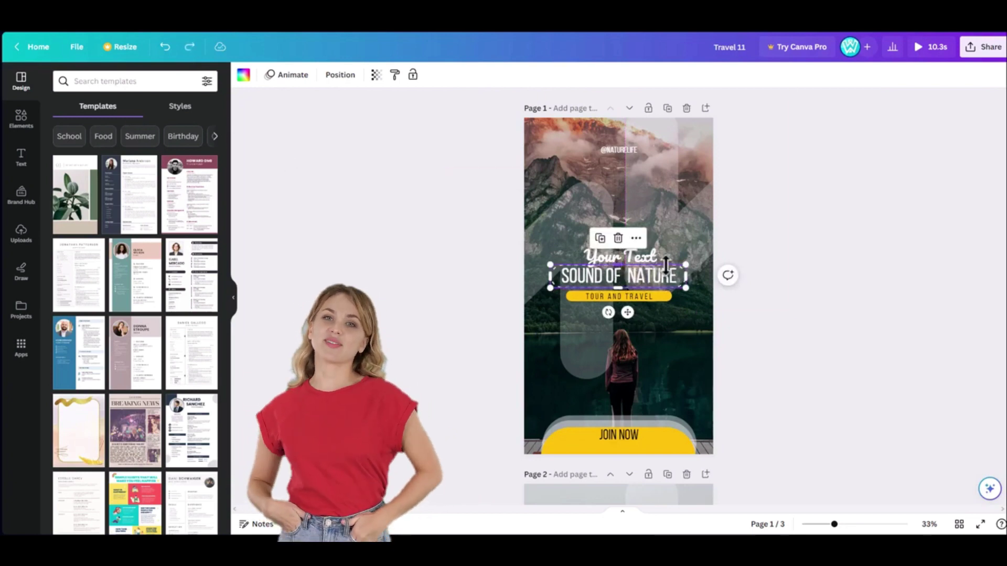
{"action": "right_click", "coordinate": [669, 263]}
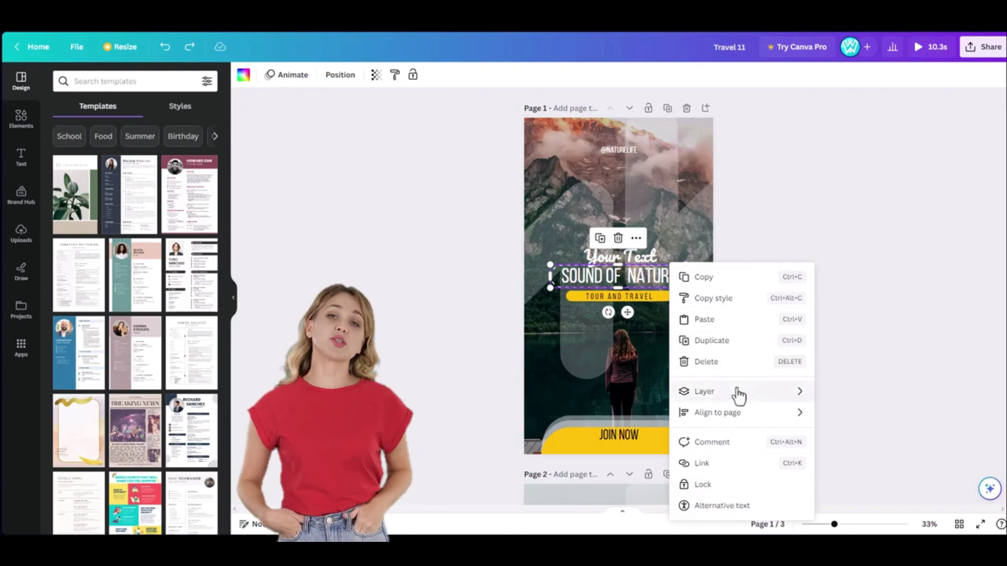
{"action": "mouse_move", "coordinate": [794, 393]}
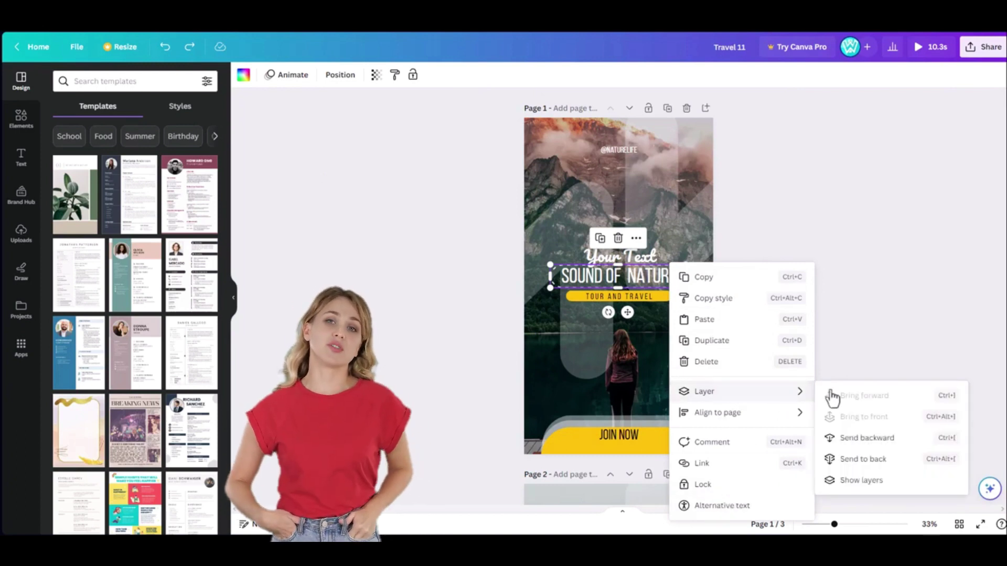
{"action": "left_click", "coordinate": [861, 481]}
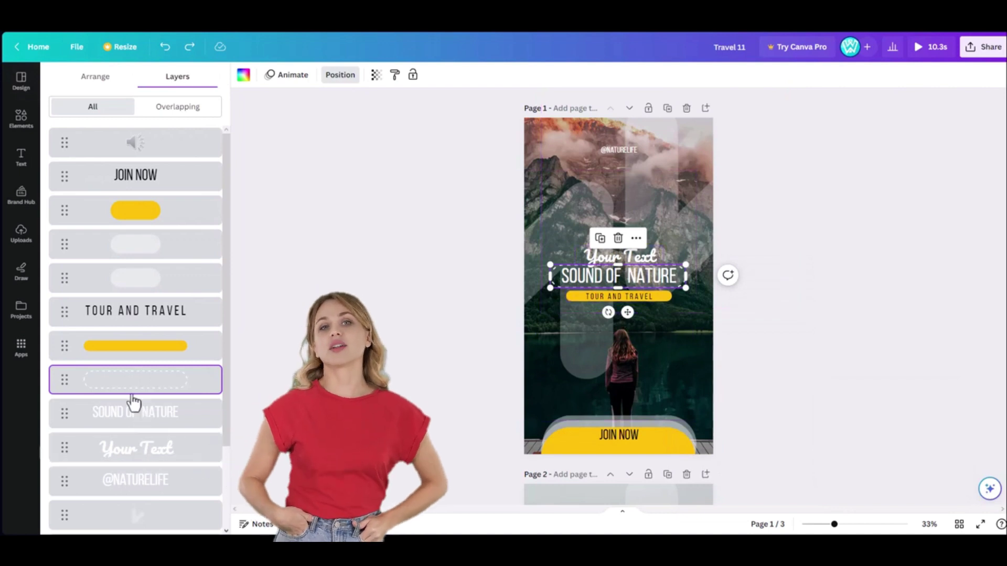
{"action": "left_click_drag", "start_coordinate": [134, 388], "coordinate": [132, 427]}
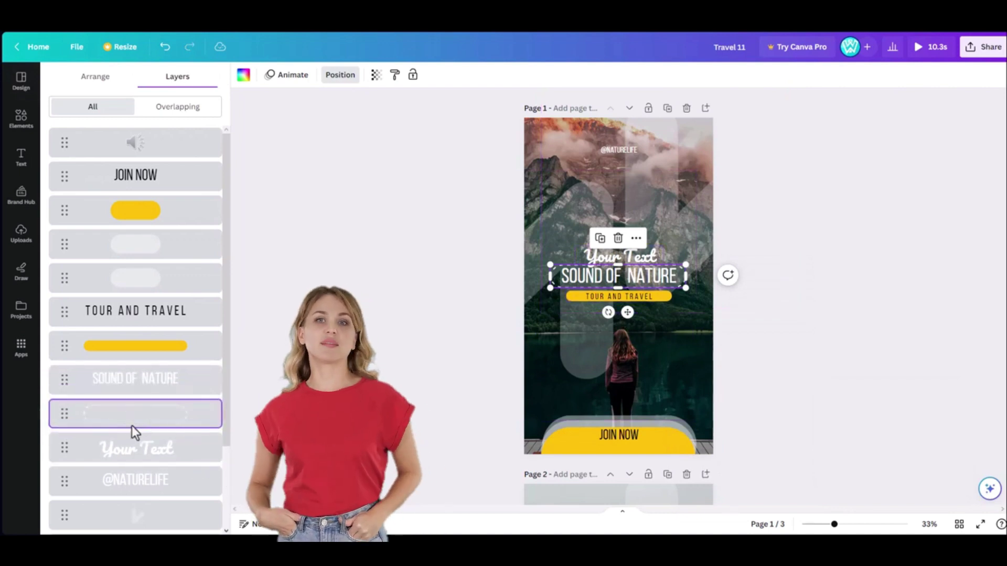
Replace the "SOUND OF NATURE" headline with "YOUR TEXT HERE"
{"action": "double_click", "coordinate": [594, 278]}
{"action": "type", "text": "Y"}
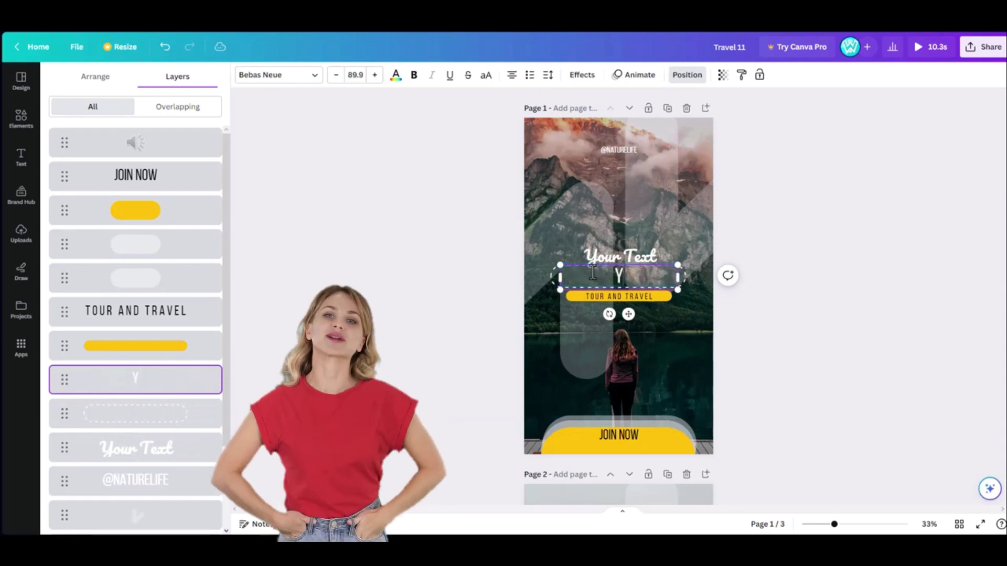
{"action": "type", "text": "OUR TEXT"}
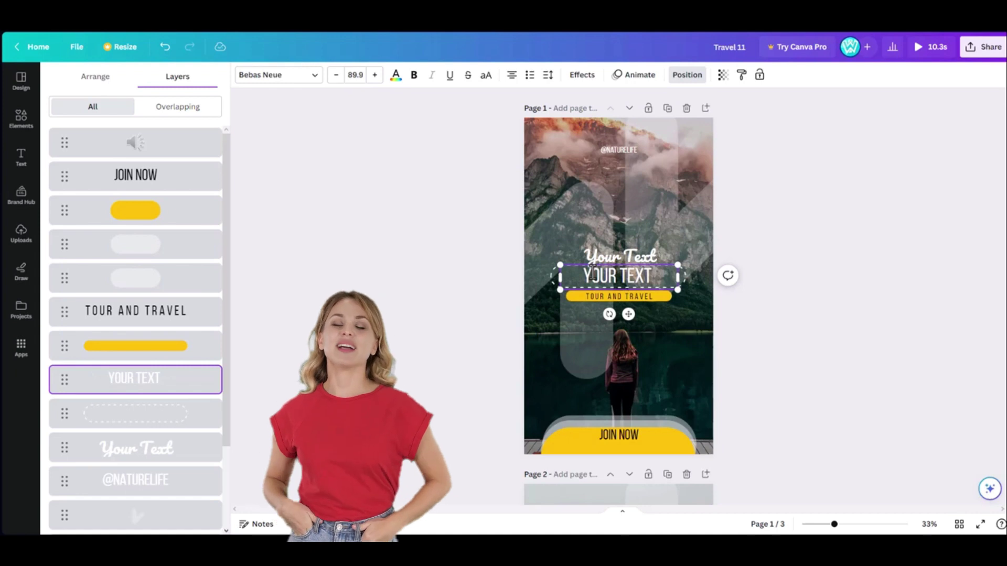
{"action": "type", "text": " HERE"}
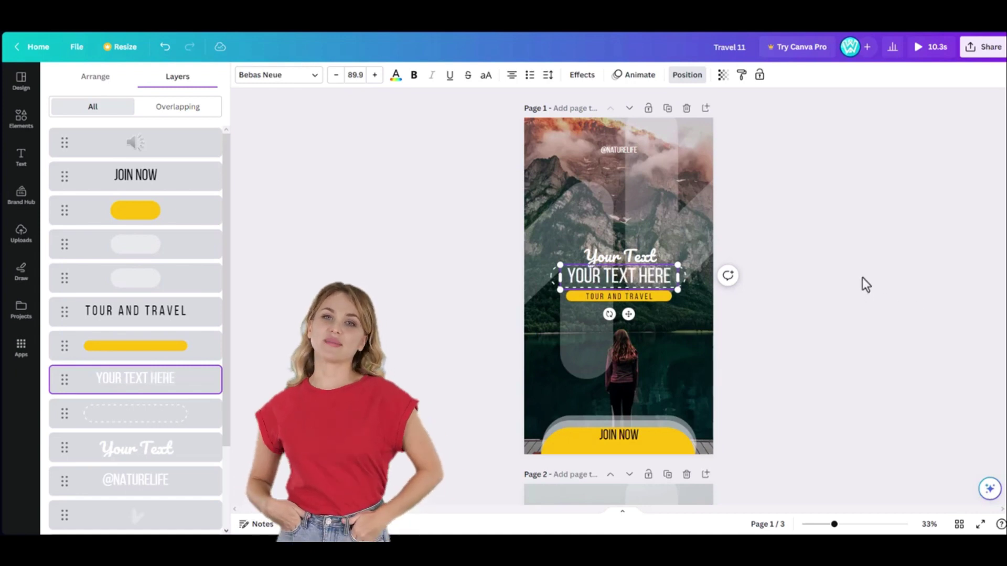
{"action": "key", "text": "Escape"}
Replace the "TOUR AND TRAVEL" text on the narrow yellow bar with "YOUR TEXT HERE"
{"action": "left_click", "coordinate": [617, 297]}
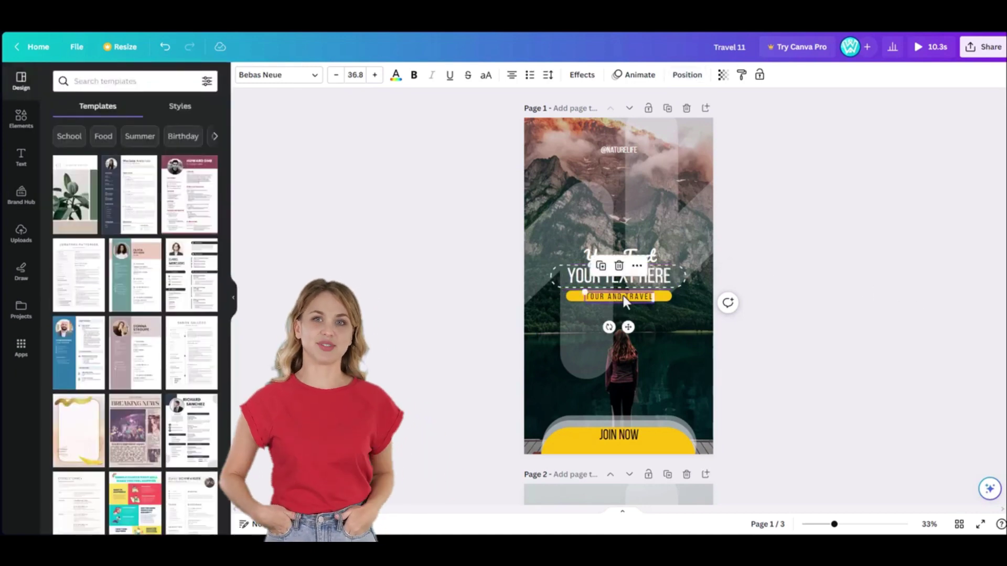
{"action": "left_click", "coordinate": [622, 297]}
{"action": "type", "text": "Y"}
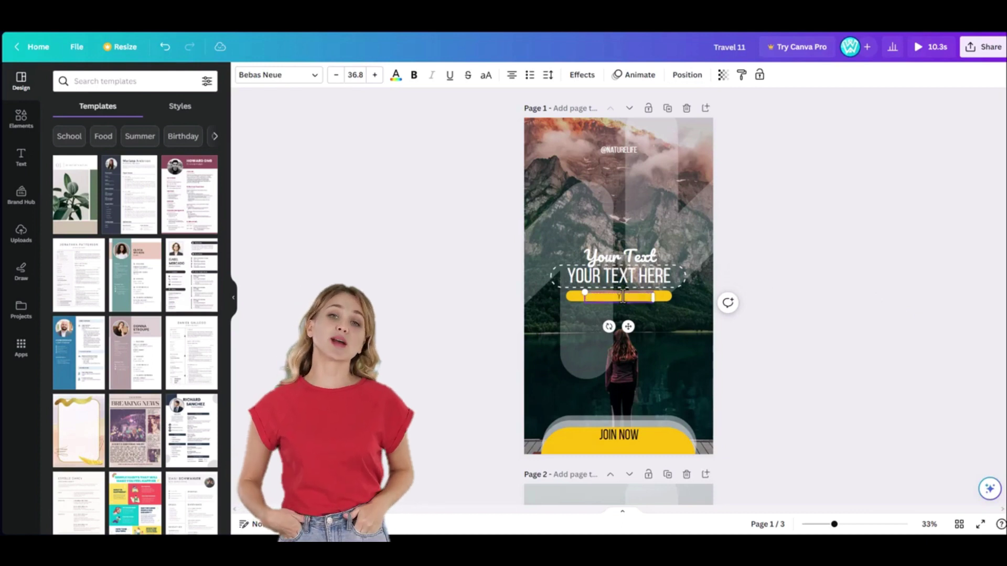
{"action": "type", "text": "OUR TEXT HERE"}
{"action": "left_click", "coordinate": [854, 315]}
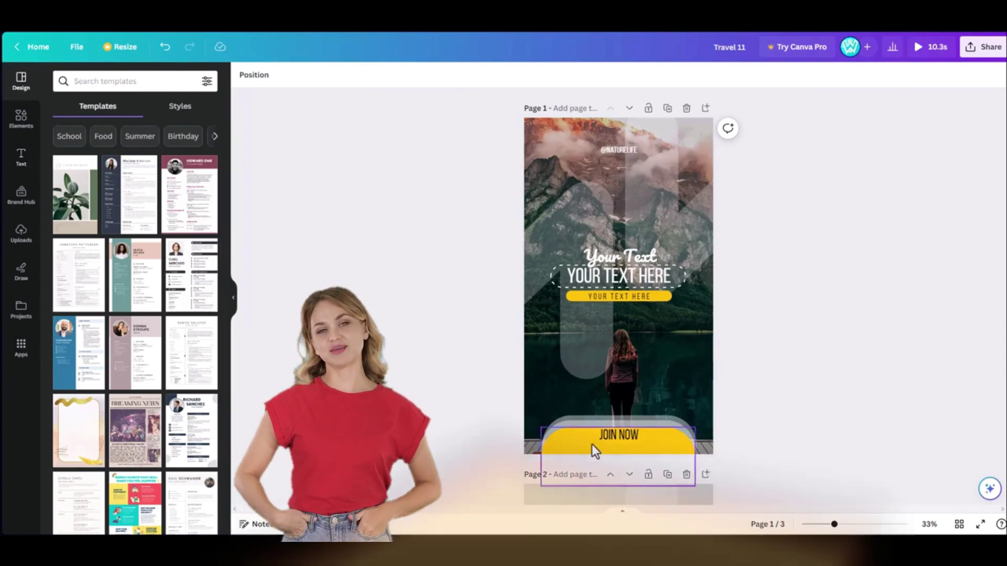
Replace "JOIN NOW" on the yellow button shape with "YOUR TEXT" and fit it centred on one line
{"action": "double_click", "coordinate": [619, 433]}
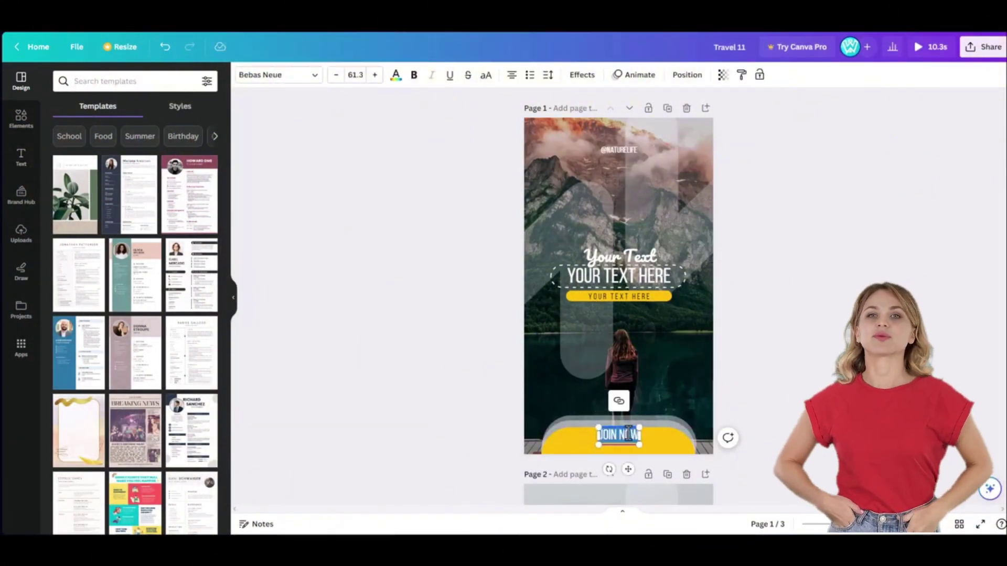
{"action": "type", "text": "YO"}
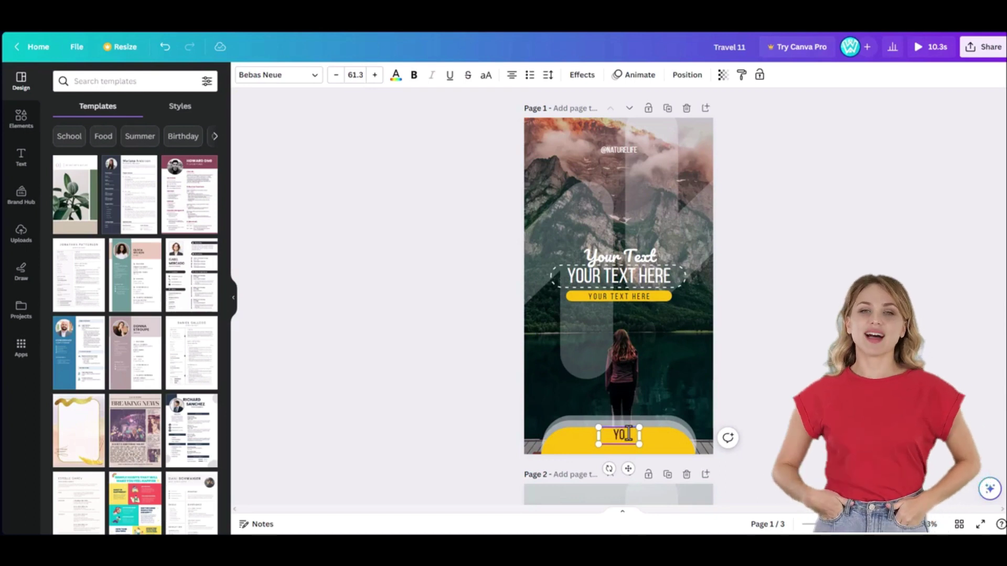
{"action": "type", "text": "UR"}
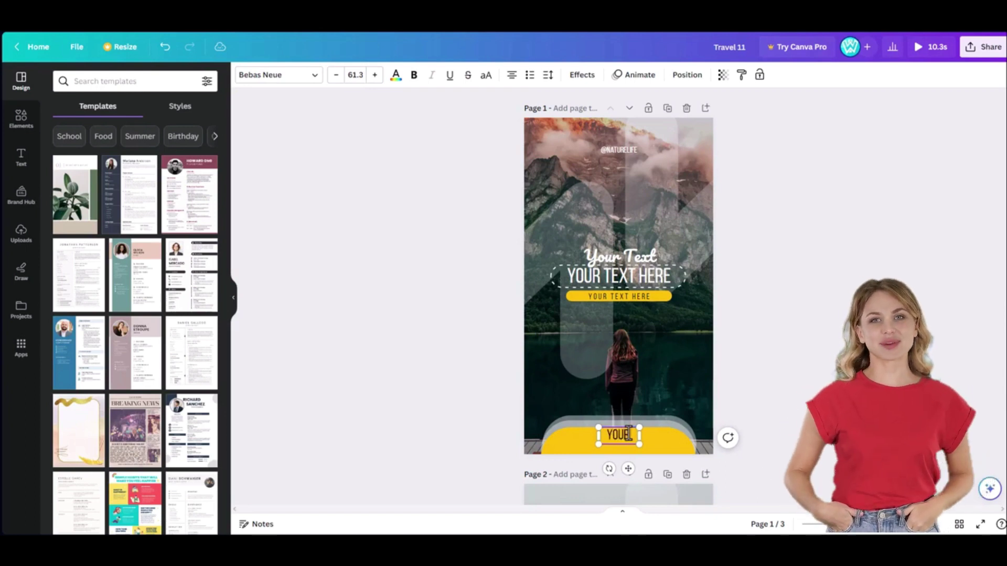
{"action": "type", "text": " TEXT"}
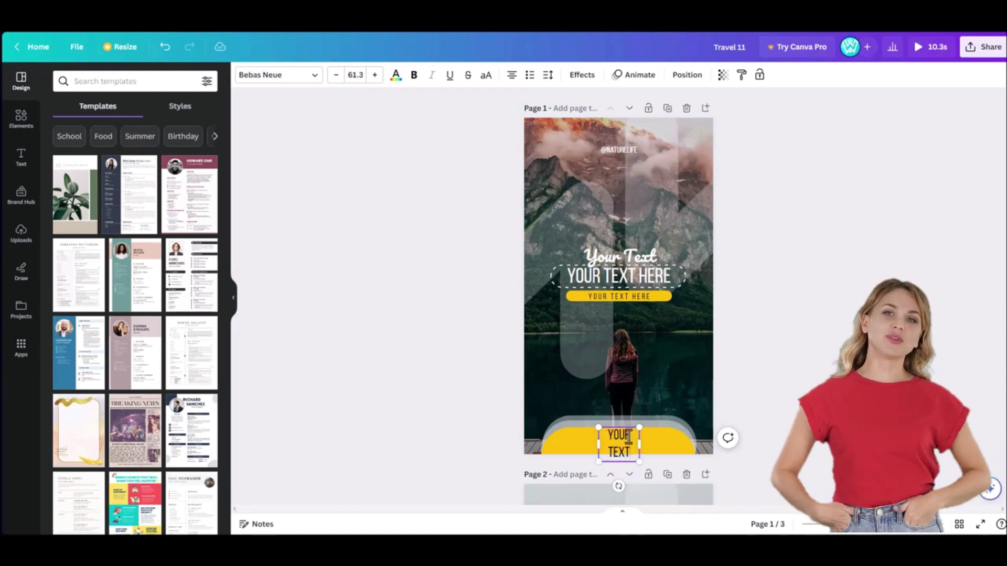
{"action": "mouse_move", "coordinate": [639, 444]}
{"action": "left_mouse_down"}
{"action": "mouse_move", "coordinate": [658, 443]}
{"action": "mouse_move", "coordinate": [631, 426]}
{"action": "left_mouse_up"}
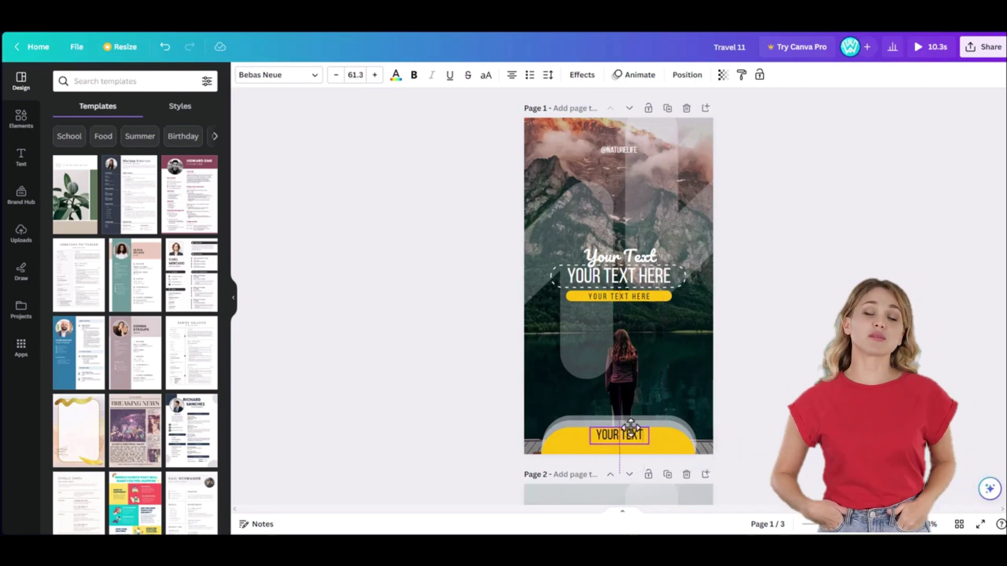
View the lower translucent shape's place in the page 1 layers list, and close the list
{"action": "left_click", "coordinate": [654, 348]}
{"action": "right_click", "coordinate": [654, 348]}
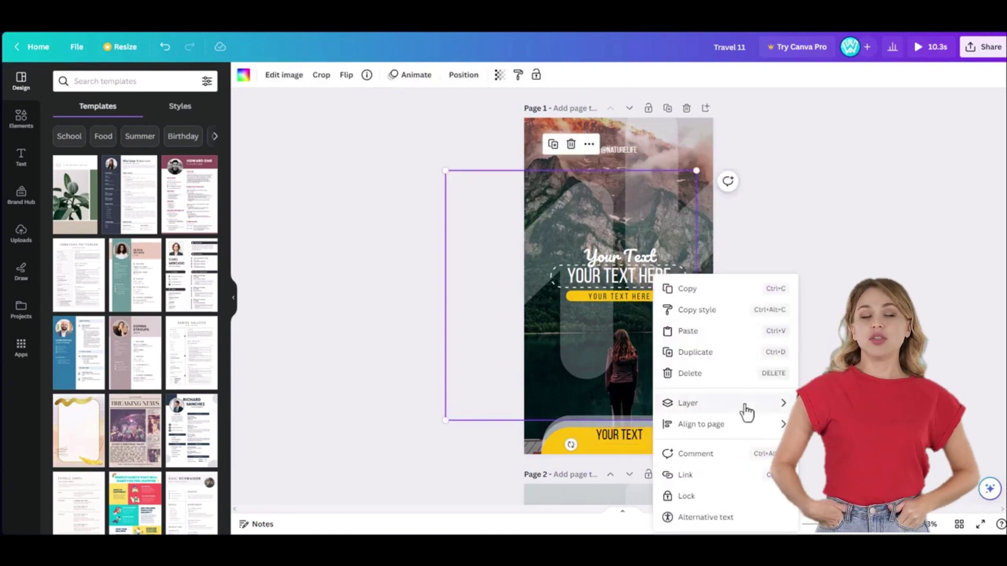
{"action": "left_click", "coordinate": [778, 456]}
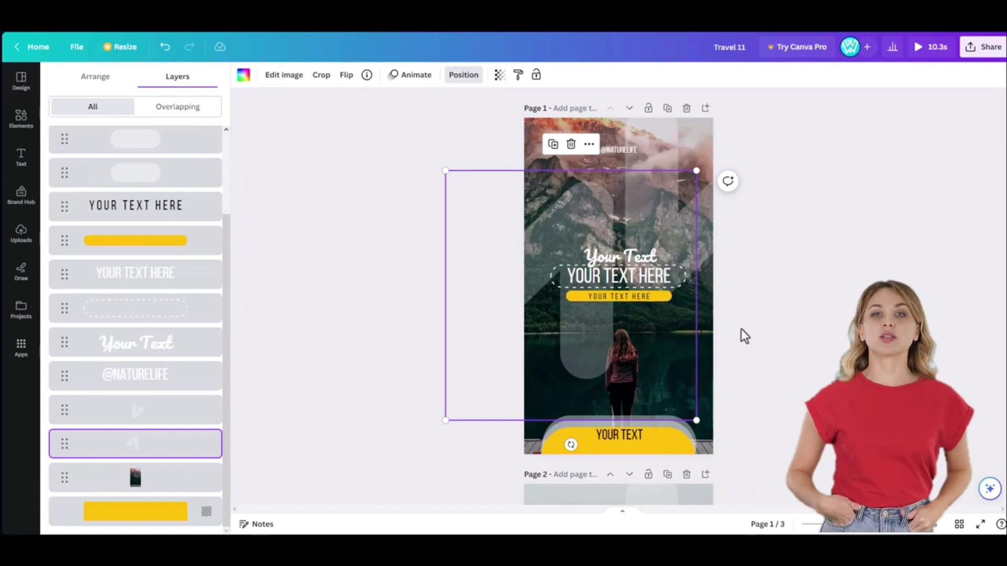
{"action": "key", "text": "Escape"}
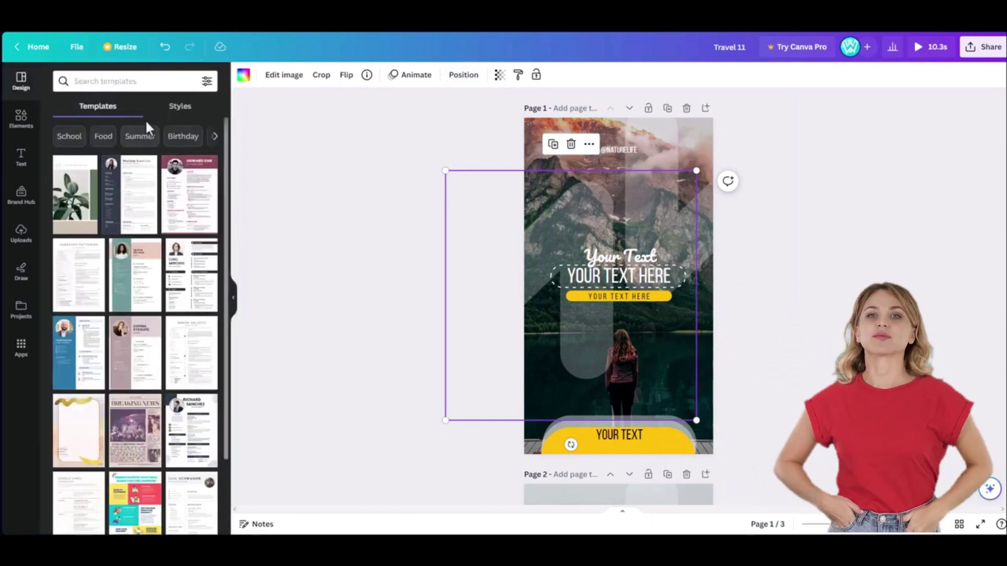
{"action": "left_click", "coordinate": [737, 276]}
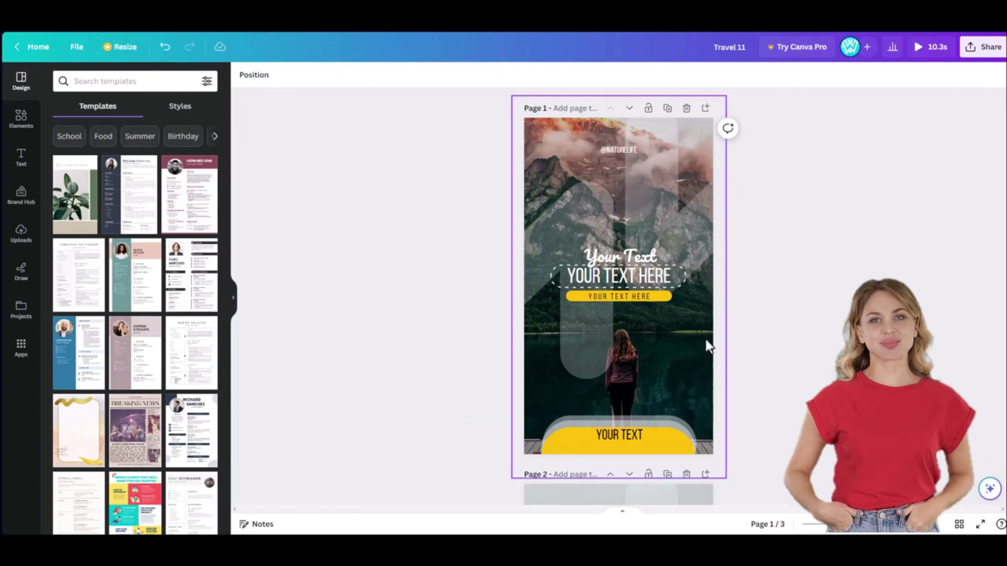
Recolour the upper translucent shape on page 1 with the lighter red from the default solid colours
{"action": "left_click", "coordinate": [697, 228]}
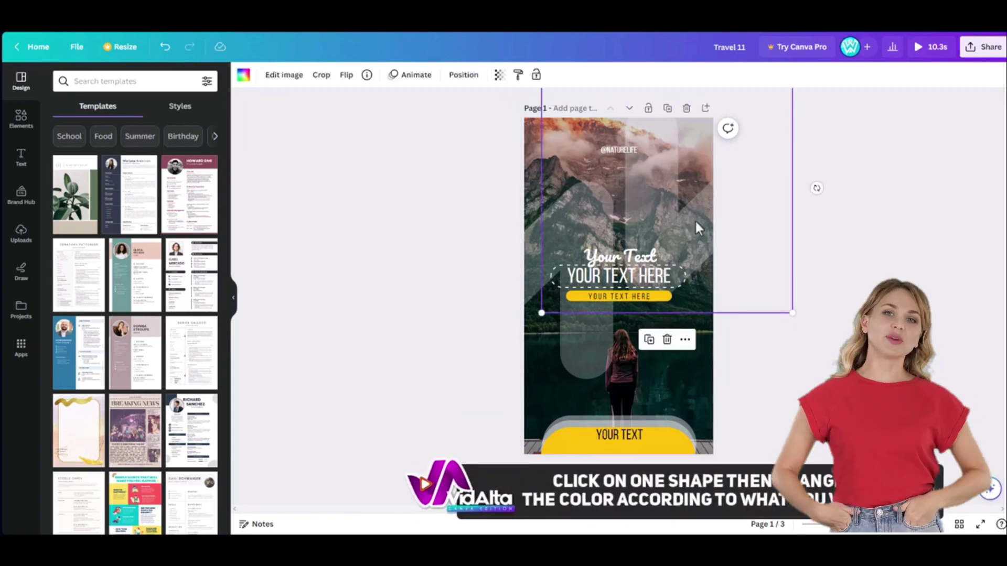
{"action": "left_click", "coordinate": [244, 75]}
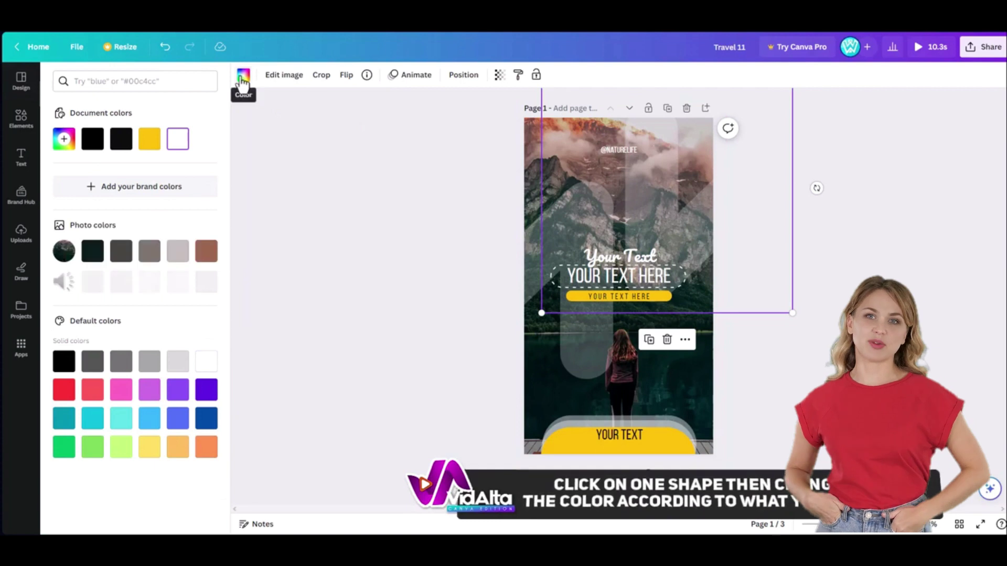
{"action": "left_click", "coordinate": [64, 390]}
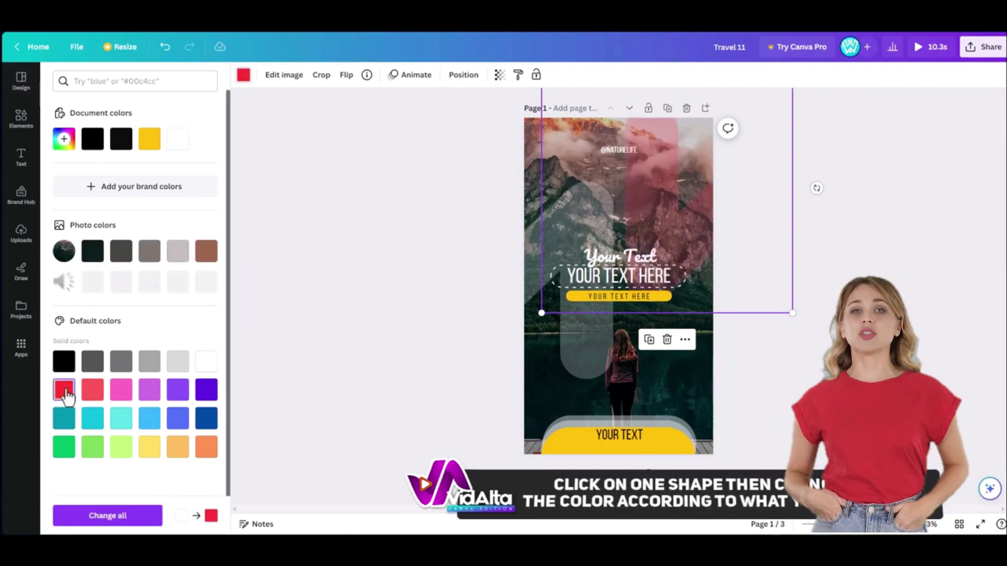
{"action": "left_click", "coordinate": [92, 391]}
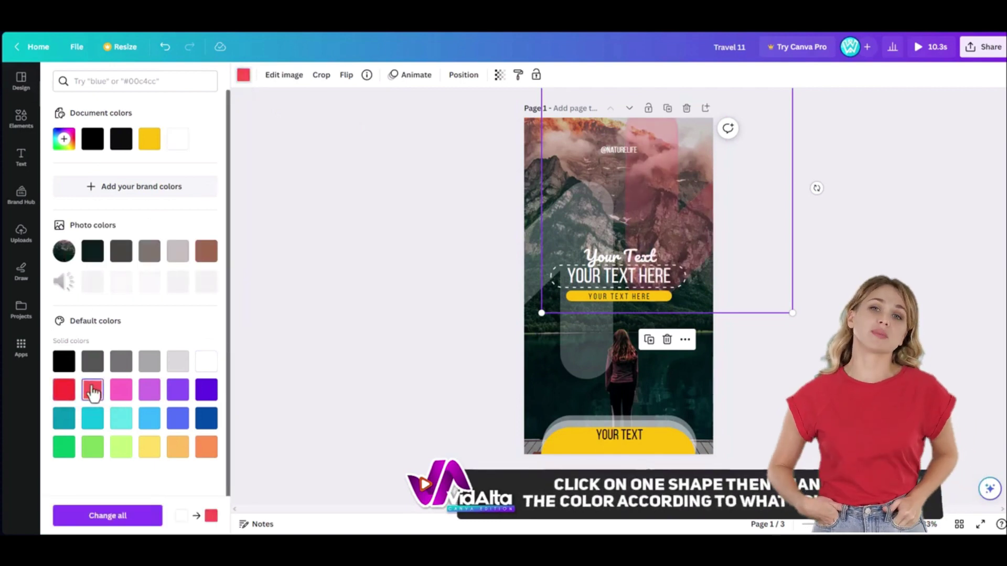
Recolour the lower translucent shape on page 1 with the lighter violet from the default solid colours
{"action": "left_click", "coordinate": [580, 330]}
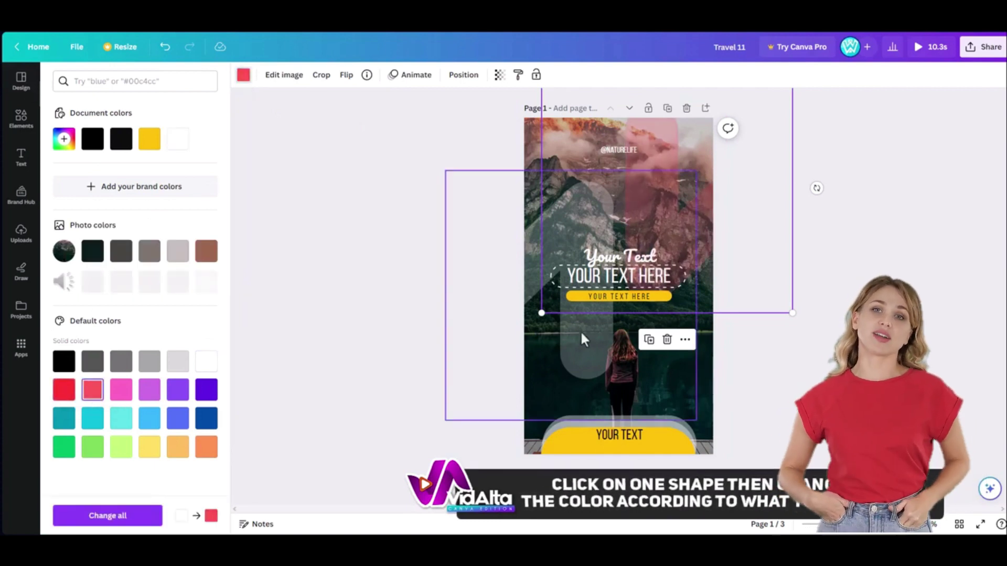
{"action": "left_click", "coordinate": [178, 391]}
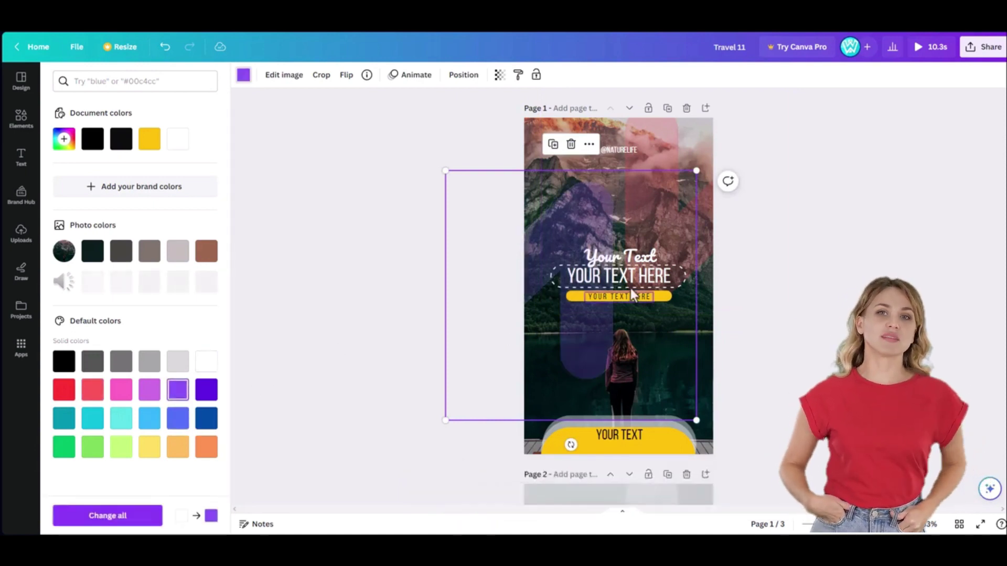
Recolour the narrow yellow bar behind the small "YOUR TEXT HERE" with the periwinkle blue from the default solid colours
{"action": "left_click", "coordinate": [667, 298]}
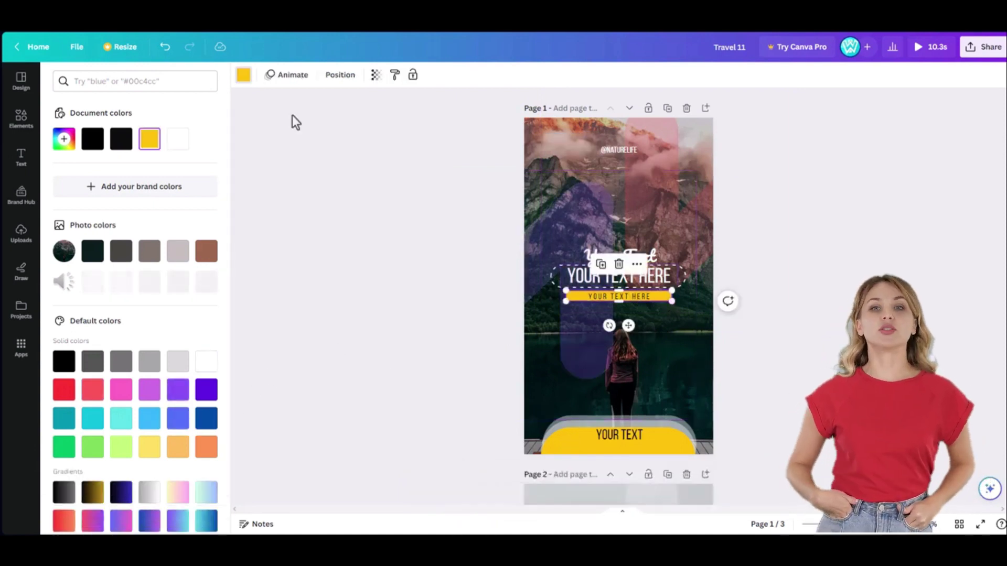
{"action": "left_click", "coordinate": [241, 77]}
{"action": "left_click", "coordinate": [242, 83]}
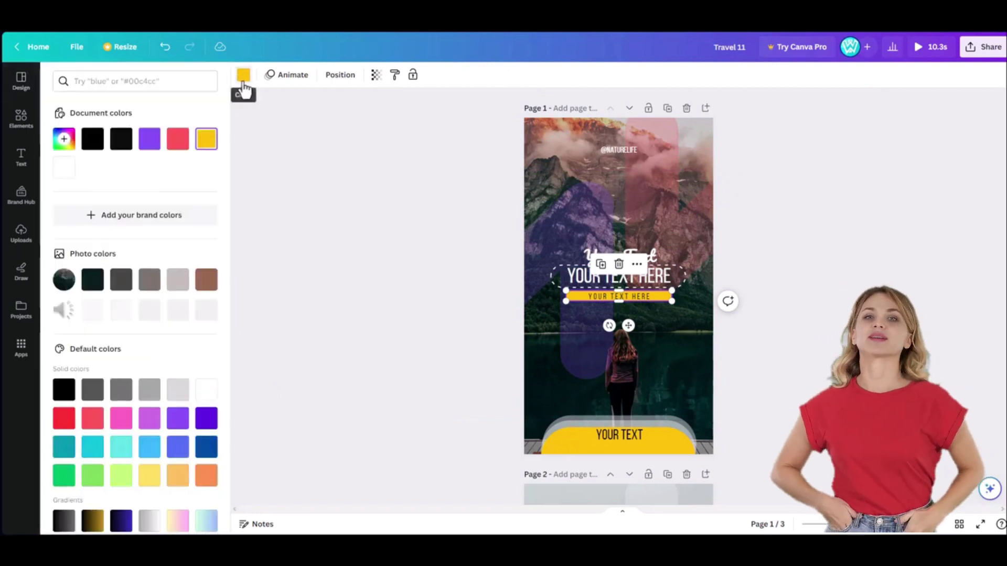
{"action": "left_click", "coordinate": [155, 148]}
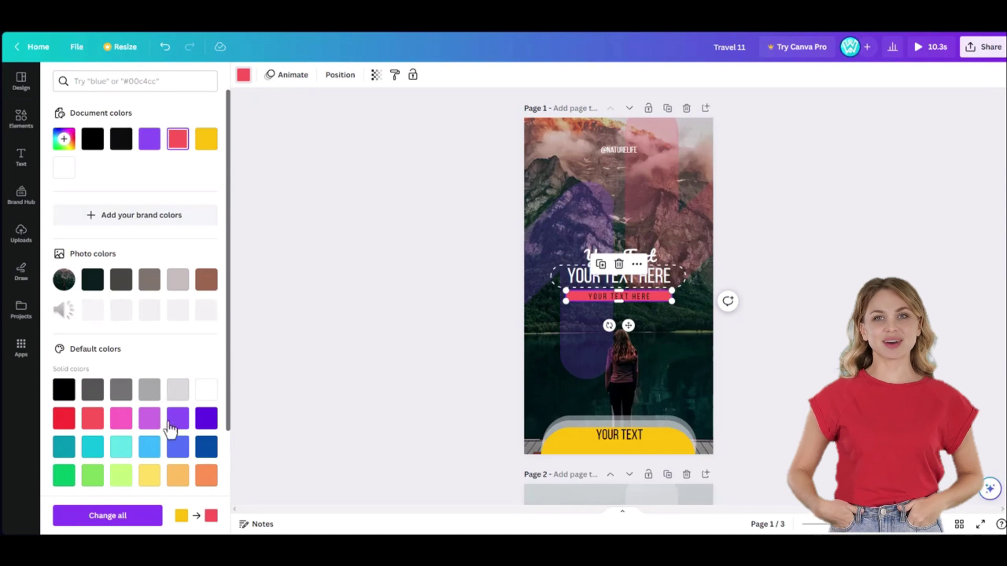
{"action": "left_click", "coordinate": [178, 455]}
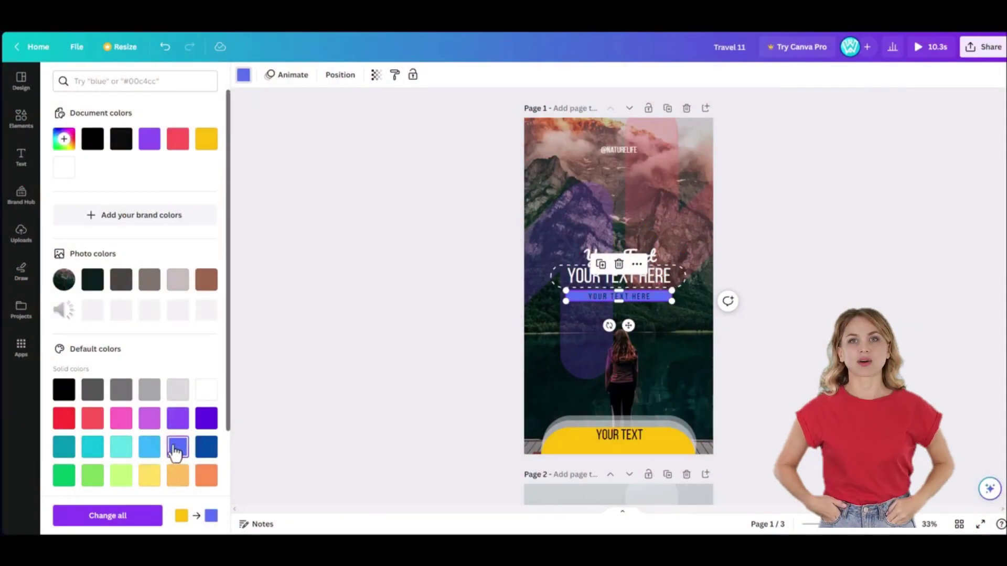
Change the small "YOUR TEXT HERE" text on the narrow blue bar to white from the document colours
{"action": "left_click", "coordinate": [636, 295]}
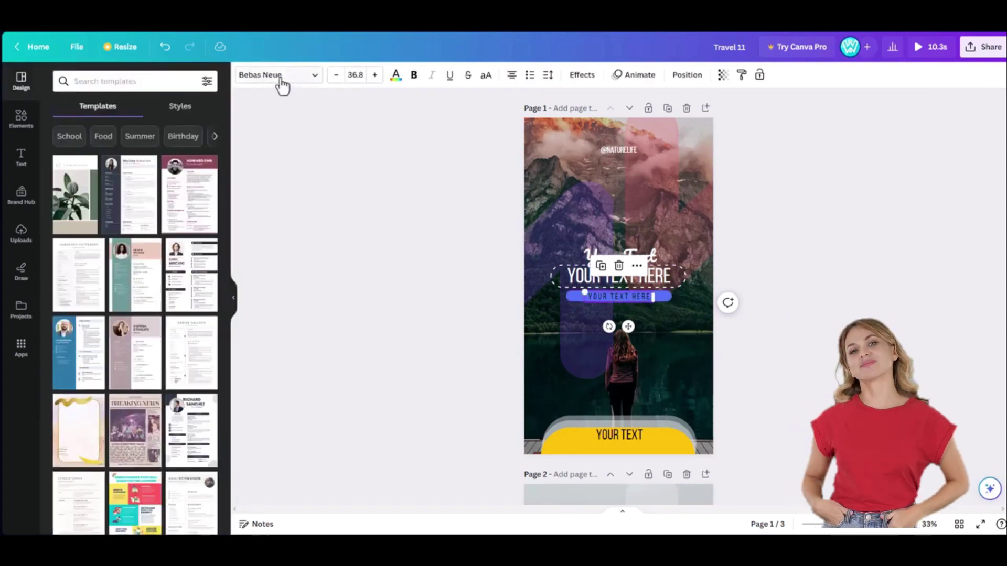
{"action": "left_click", "coordinate": [396, 77]}
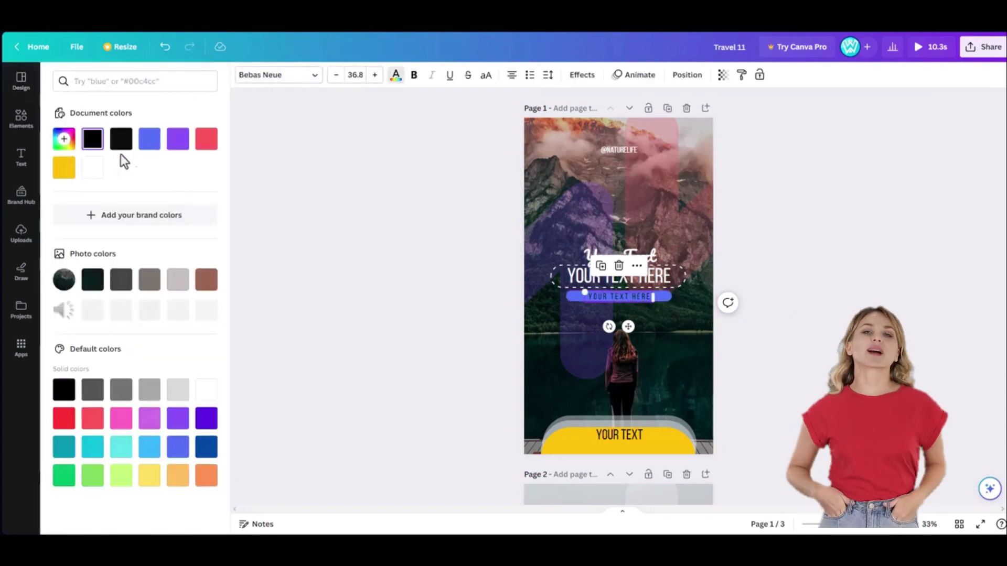
{"action": "left_click", "coordinate": [91, 172]}
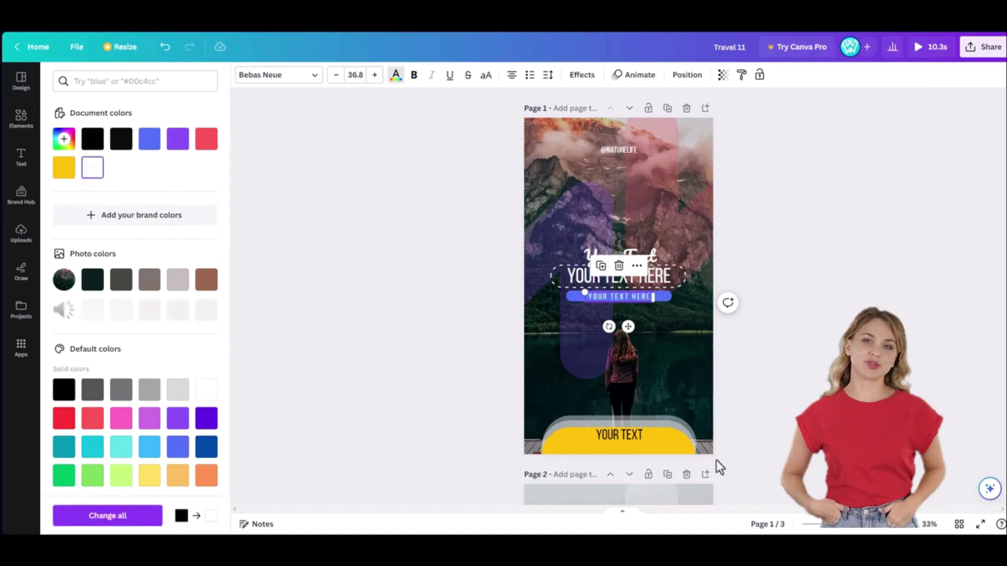
Recolour the yellow button shape behind "YOUR TEXT" with the purple from the document colours
{"action": "left_click", "coordinate": [672, 447]}
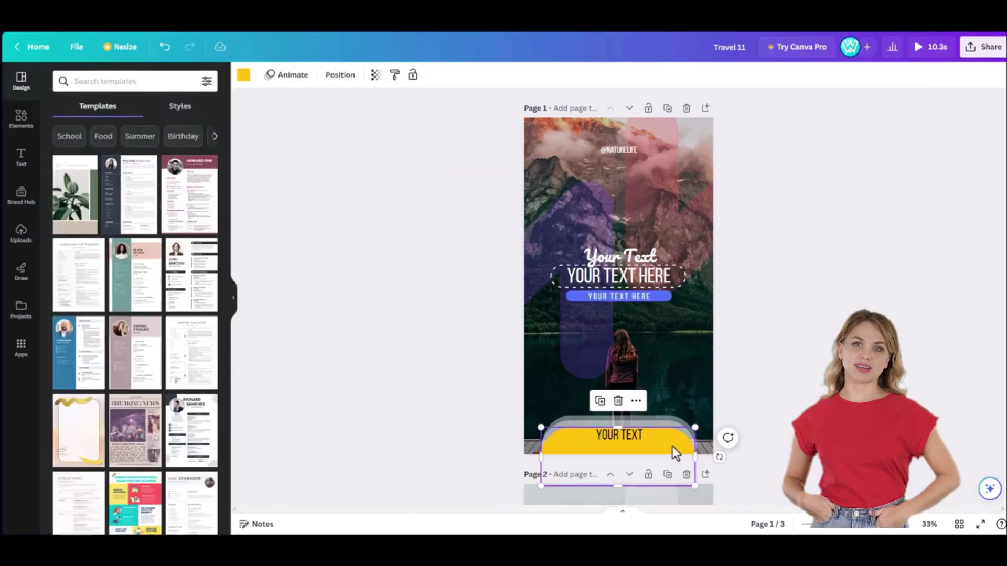
{"action": "left_click", "coordinate": [244, 76]}
{"action": "left_click", "coordinate": [178, 151]}
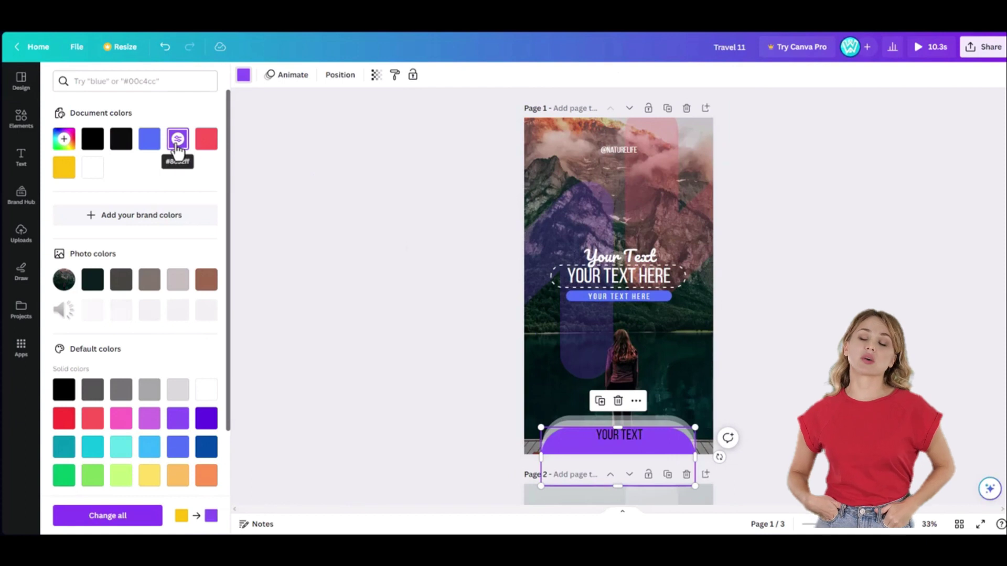
Set the button text "YOUR TEXT" to the Gagalin font and re-centre it on the purple shape
{"action": "left_click", "coordinate": [627, 435]}
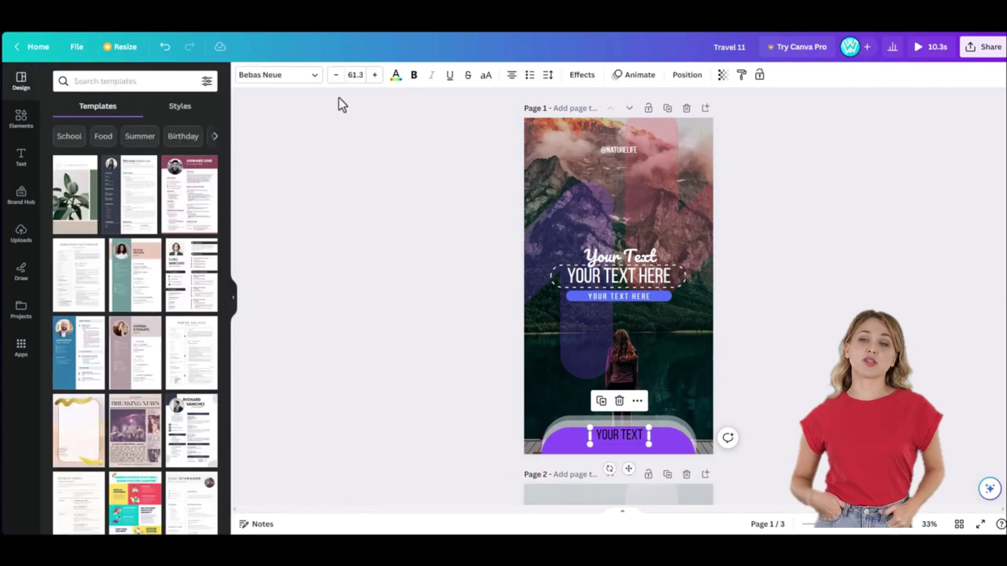
{"action": "left_click", "coordinate": [313, 79]}
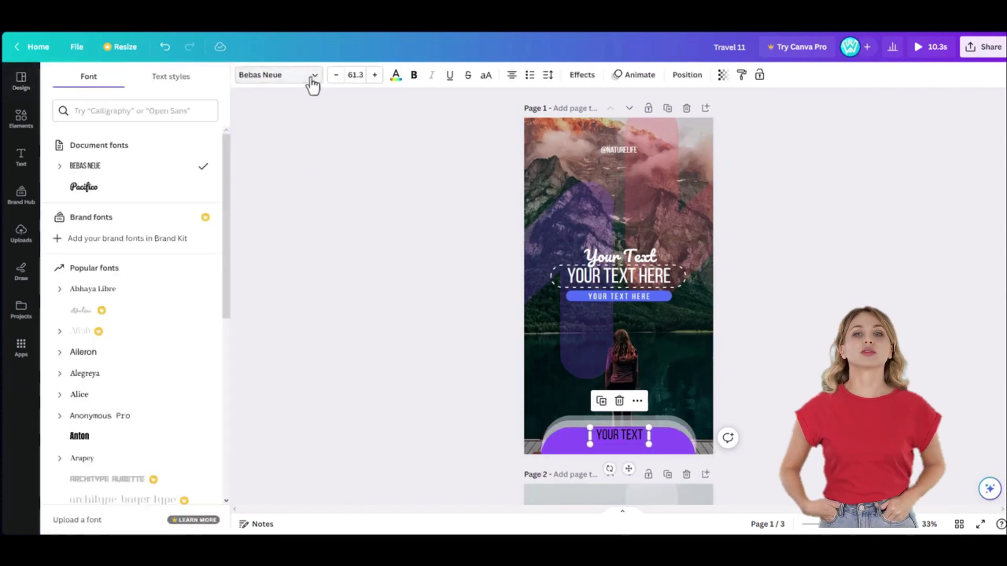
{"action": "scroll", "coordinate": [117, 354], "scroll_direction": "down", "scroll_amount": 4}
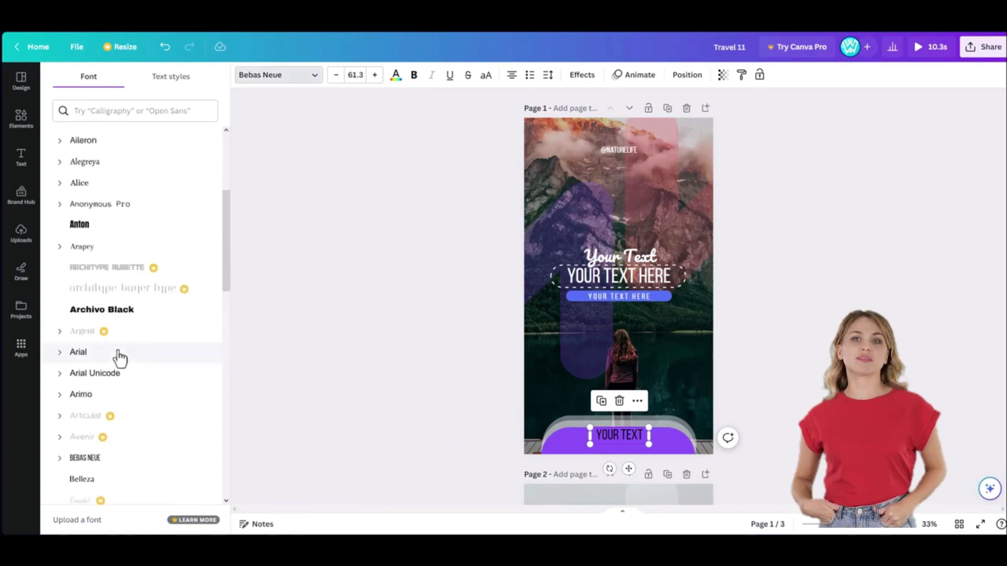
{"action": "scroll", "coordinate": [122, 316], "scroll_direction": "down", "scroll_amount": 6}
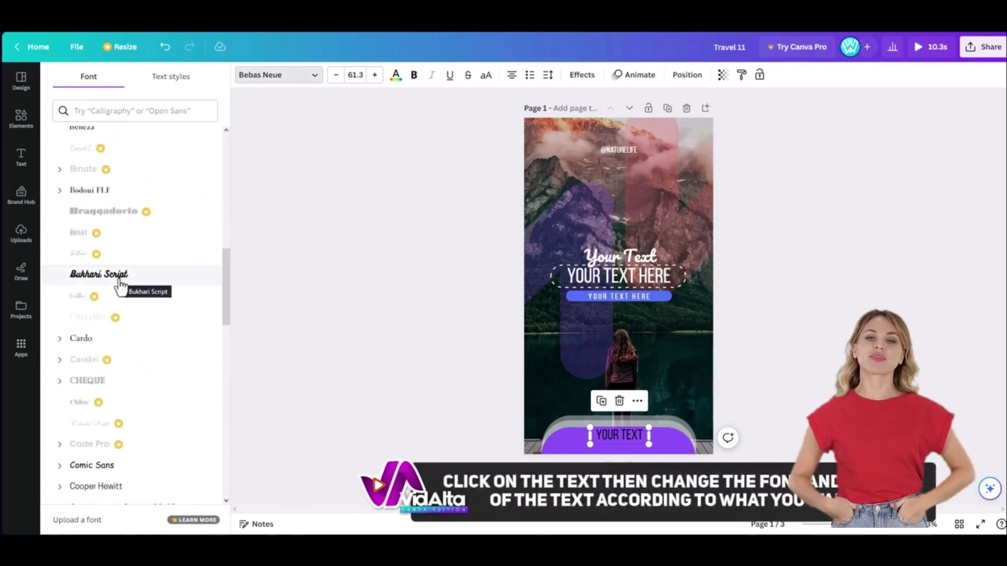
{"action": "scroll", "coordinate": [120, 285], "scroll_direction": "down", "scroll_amount": 4}
{"action": "scroll", "coordinate": [120, 285], "scroll_direction": "down", "scroll_amount": 8}
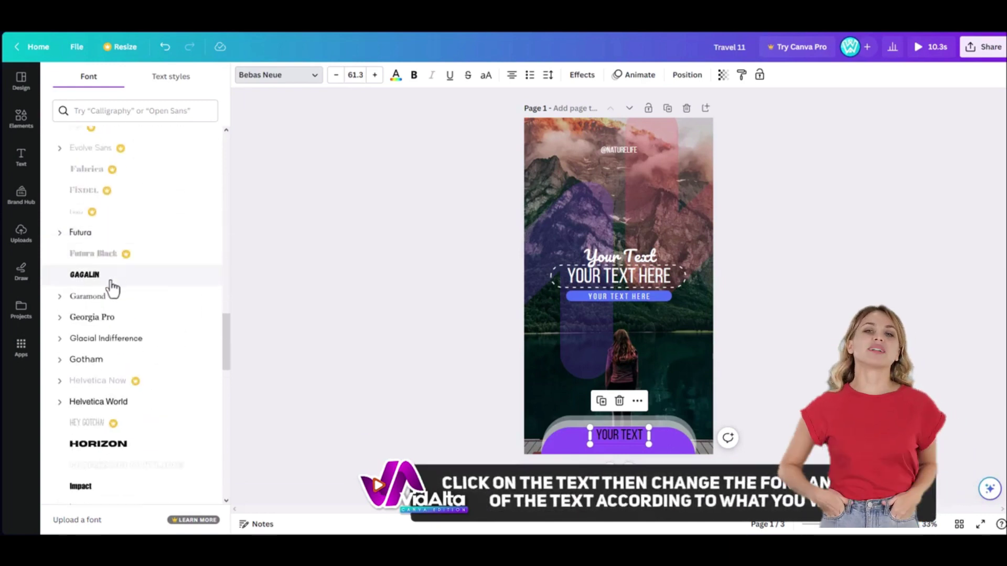
{"action": "left_click", "coordinate": [111, 288]}
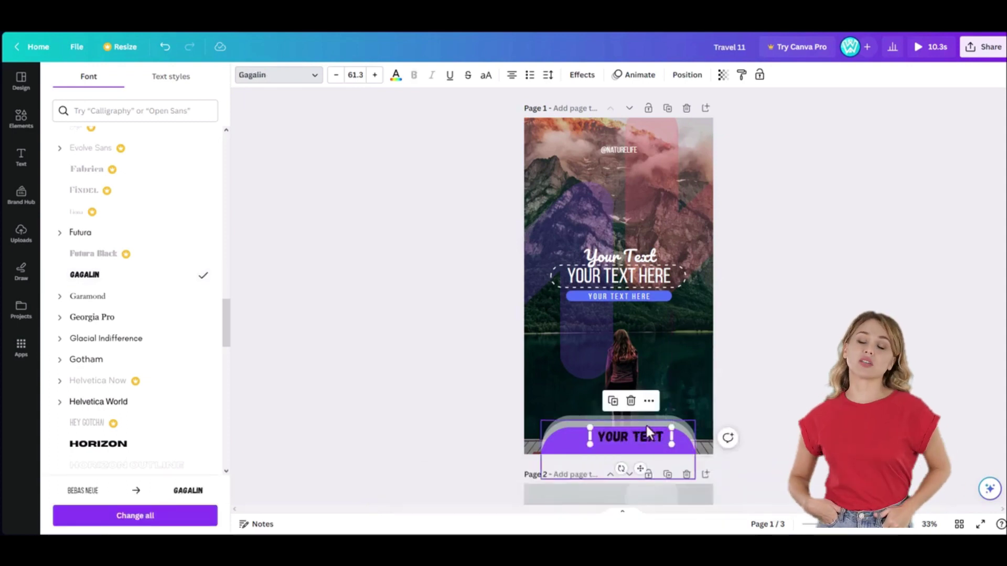
{"action": "left_click_drag", "start_coordinate": [641, 439], "coordinate": [622, 443]}
Browse the popular and English fonts available for the button text
{"action": "scroll", "coordinate": [98, 370], "scroll_direction": "down", "scroll_amount": 15}
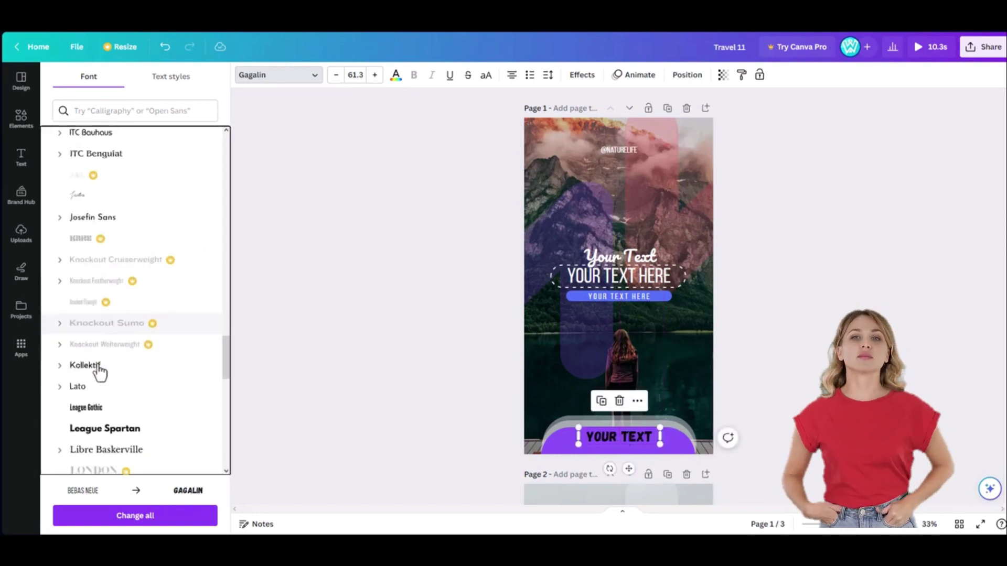
{"action": "scroll", "coordinate": [99, 373], "scroll_direction": "down", "scroll_amount": 12}
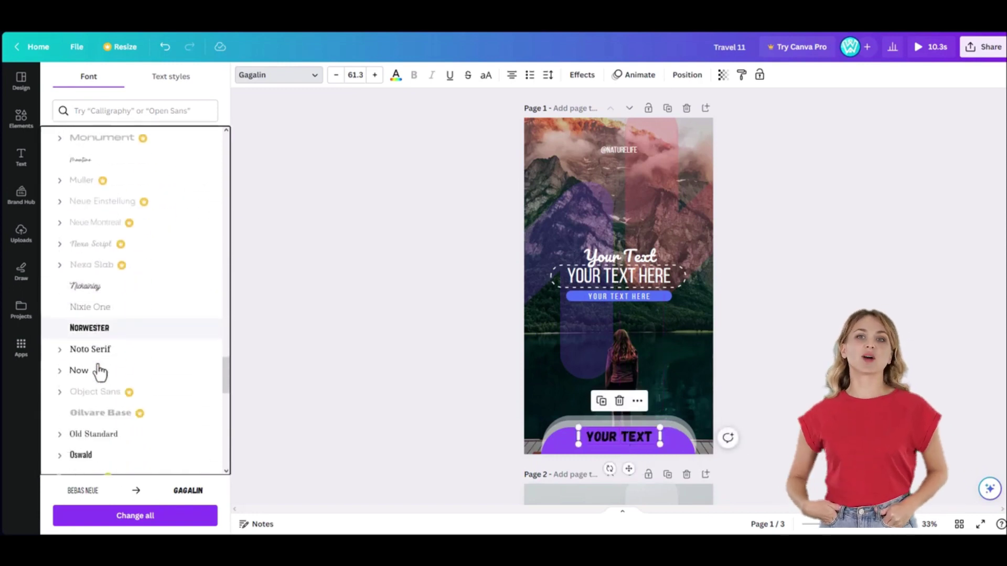
{"action": "scroll", "coordinate": [100, 373], "scroll_direction": "down", "scroll_amount": 4}
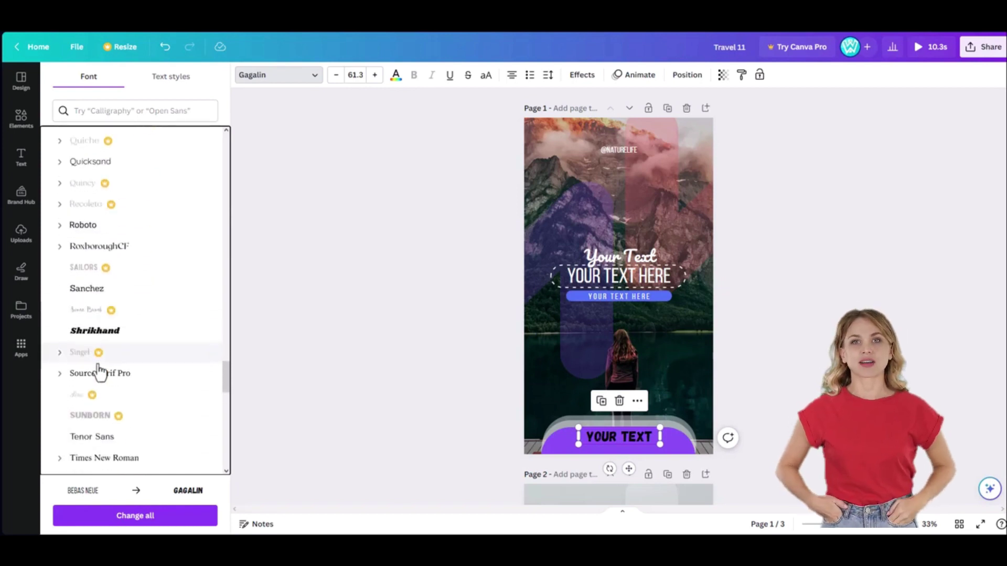
{"action": "scroll", "coordinate": [99, 372], "scroll_direction": "down", "scroll_amount": 8}
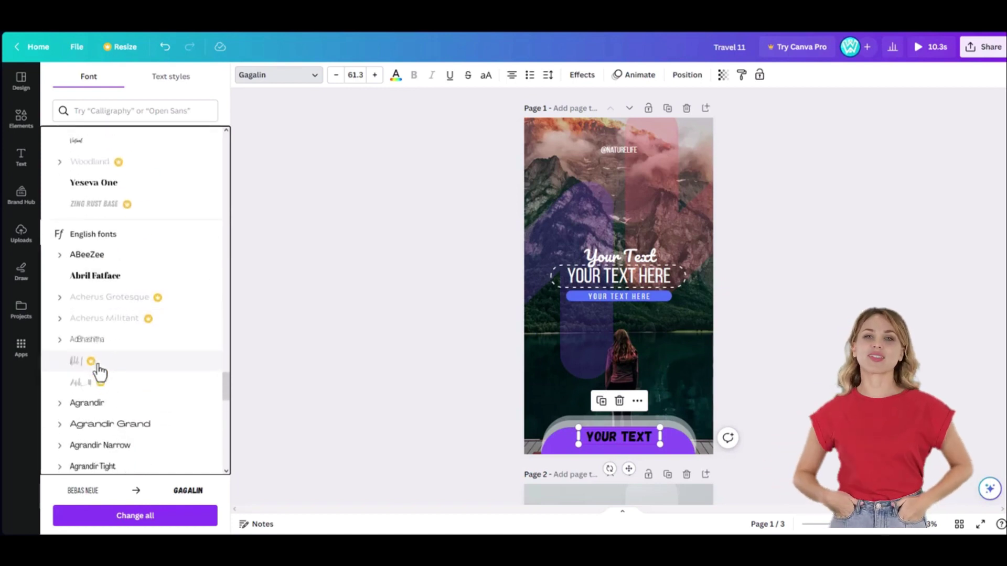
{"action": "scroll", "coordinate": [99, 374], "scroll_direction": "down", "scroll_amount": 8}
{"action": "scroll", "coordinate": [100, 373], "scroll_direction": "down", "scroll_amount": 8}
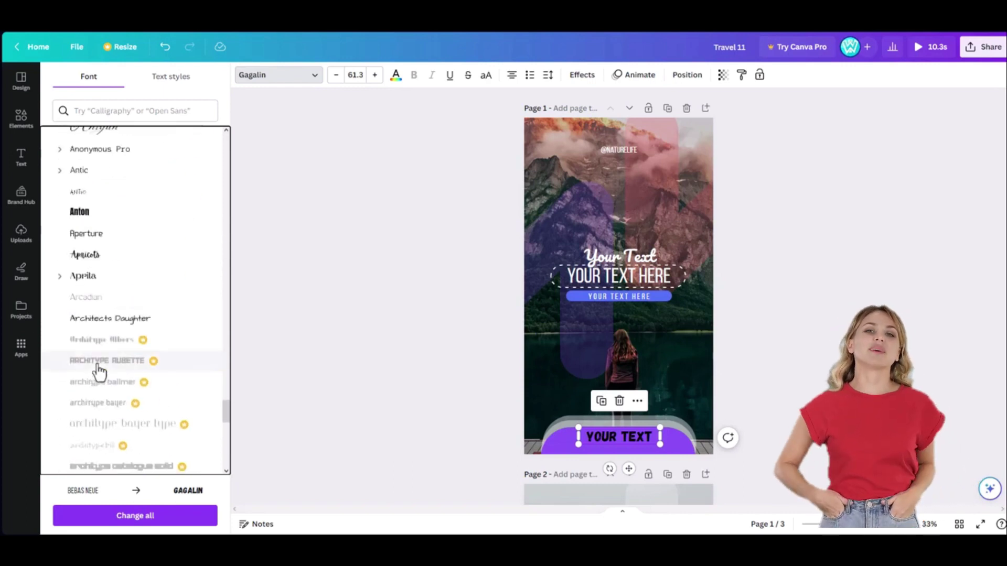
{"action": "scroll", "coordinate": [99, 373], "scroll_direction": "down", "scroll_amount": 5}
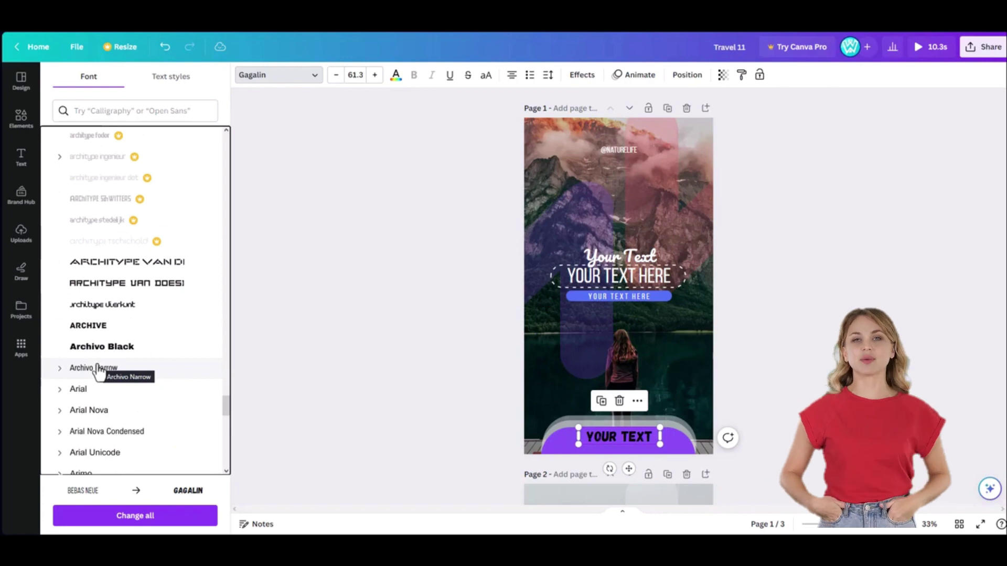
{"action": "scroll", "coordinate": [100, 373], "scroll_direction": "down", "scroll_amount": 10}
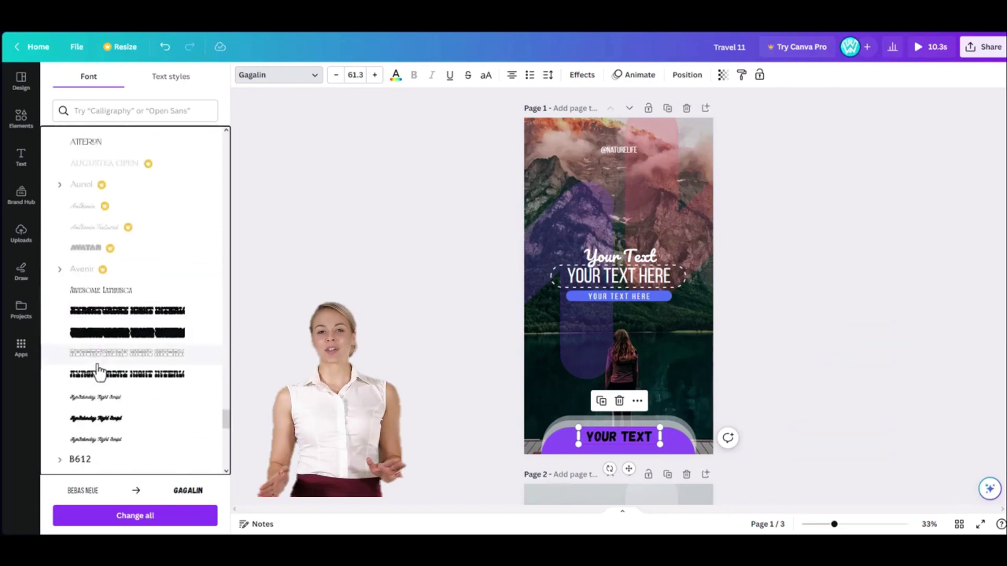
{"action": "scroll", "coordinate": [104, 373], "scroll_direction": "down", "scroll_amount": 8}
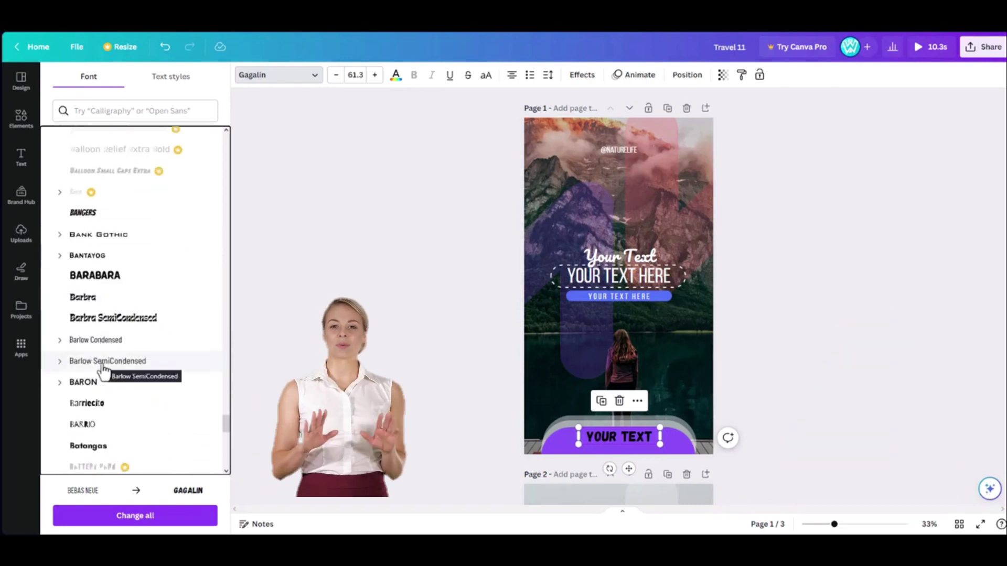
{"action": "scroll", "coordinate": [103, 370], "scroll_direction": "down", "scroll_amount": 5}
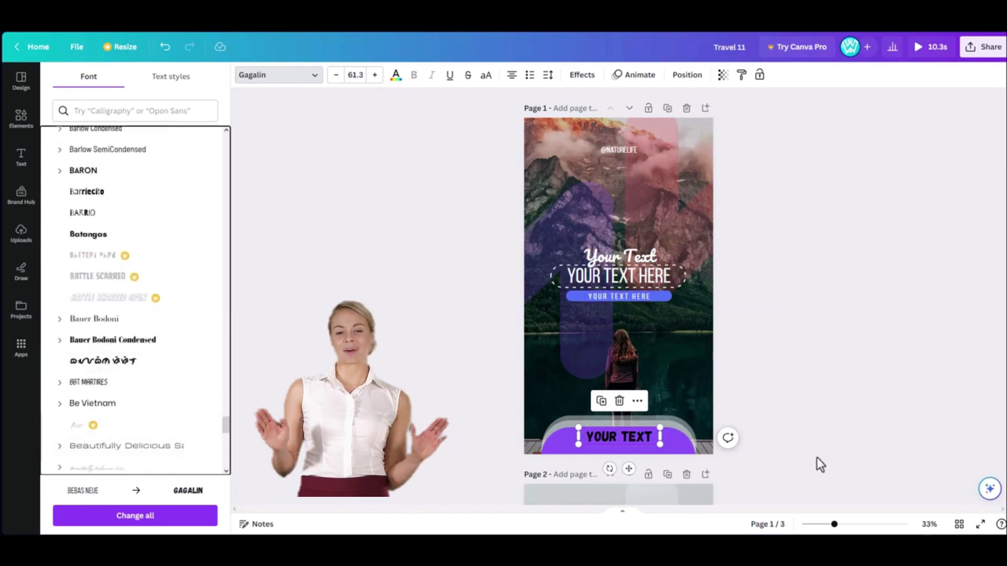
Change the button text "YOUR TEXT" to white from the document colours
{"action": "left_click", "coordinate": [396, 76]}
{"action": "left_click", "coordinate": [92, 168]}
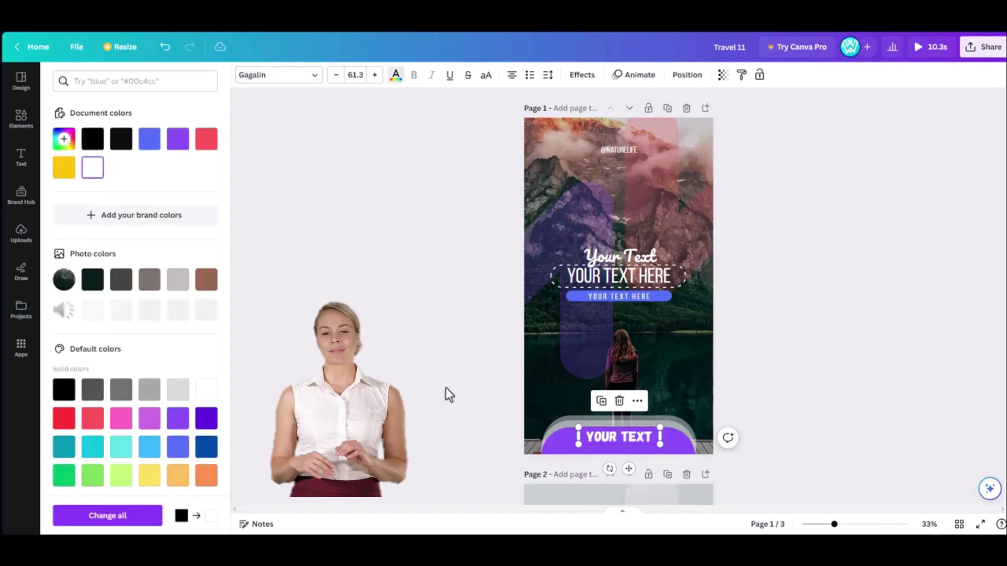
{"action": "key", "text": "Escape"}
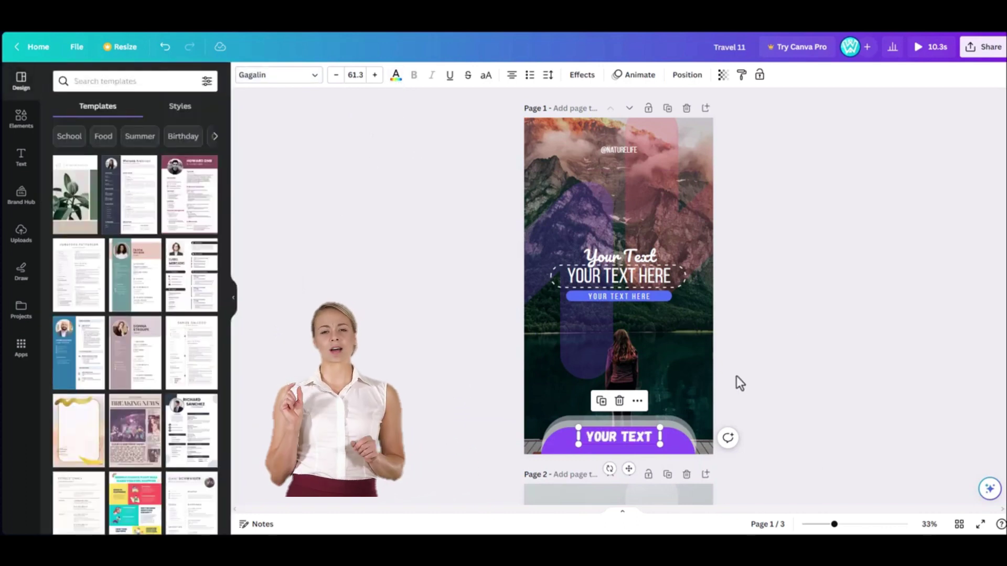
Replace the mountain background photo on page 1 with the BG image uploaded from the Downloads folder
{"action": "left_click", "coordinate": [696, 362]}
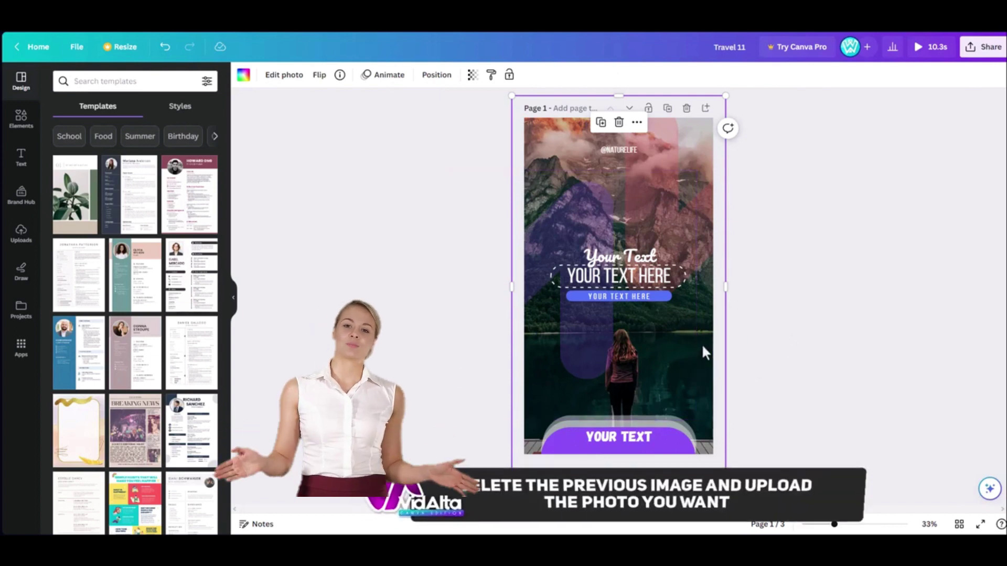
{"action": "key", "text": "Delete"}
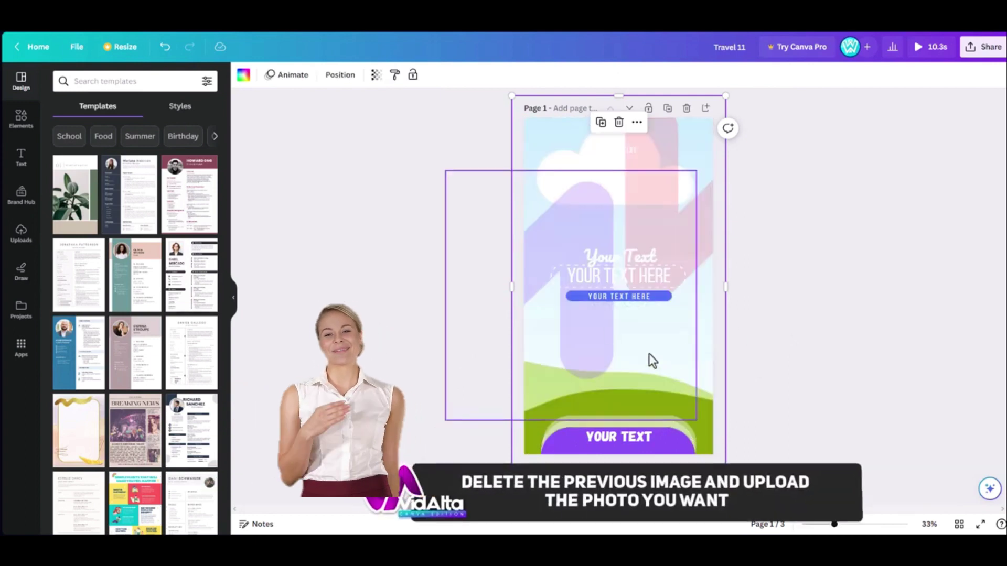
{"action": "left_click", "coordinate": [21, 236]}
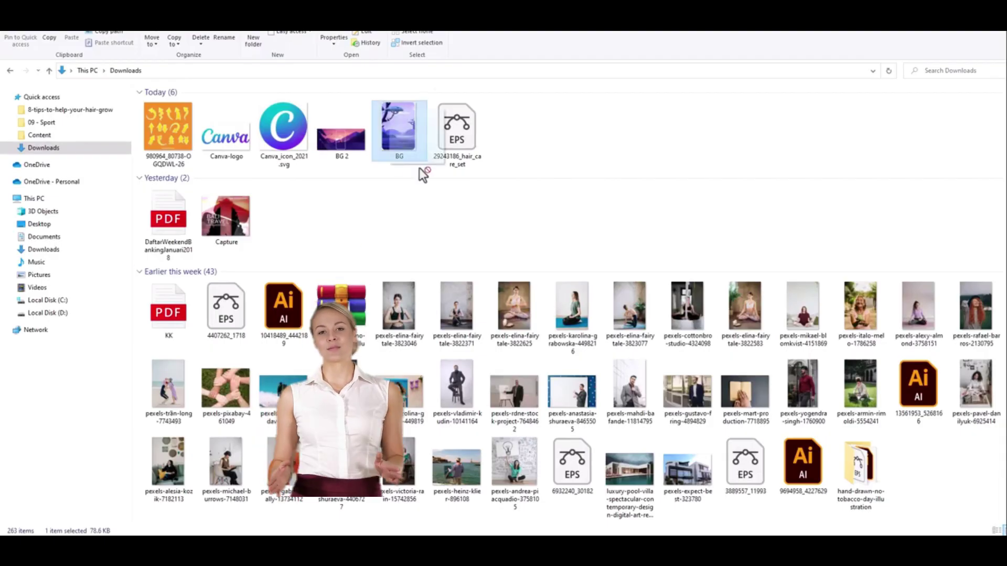
{"action": "left_click_drag", "start_coordinate": [423, 174], "coordinate": [405, 442]}
{"action": "left_click_drag", "start_coordinate": [256, 521], "coordinate": [149, 290]}
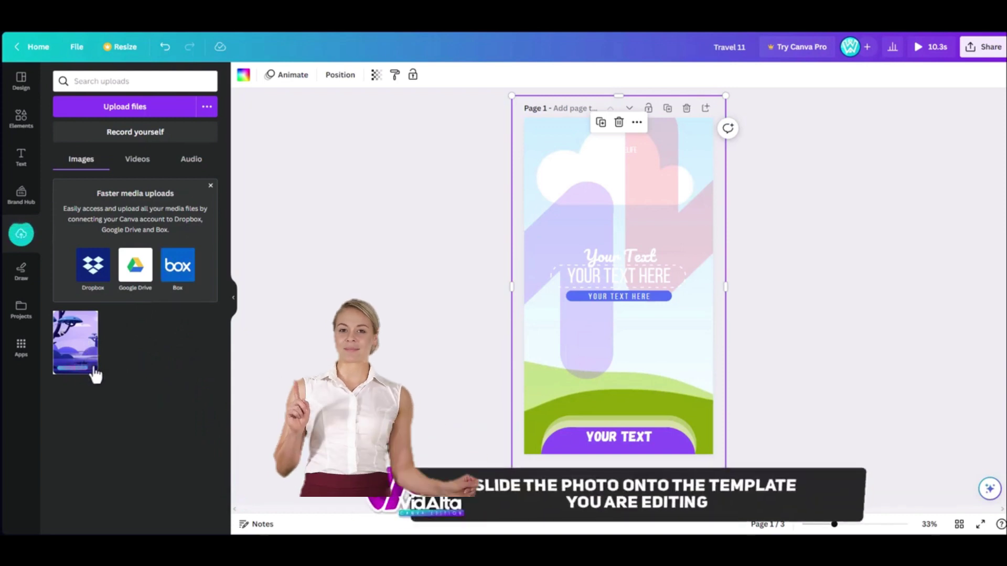
{"action": "left_click_drag", "start_coordinate": [96, 374], "coordinate": [700, 423]}
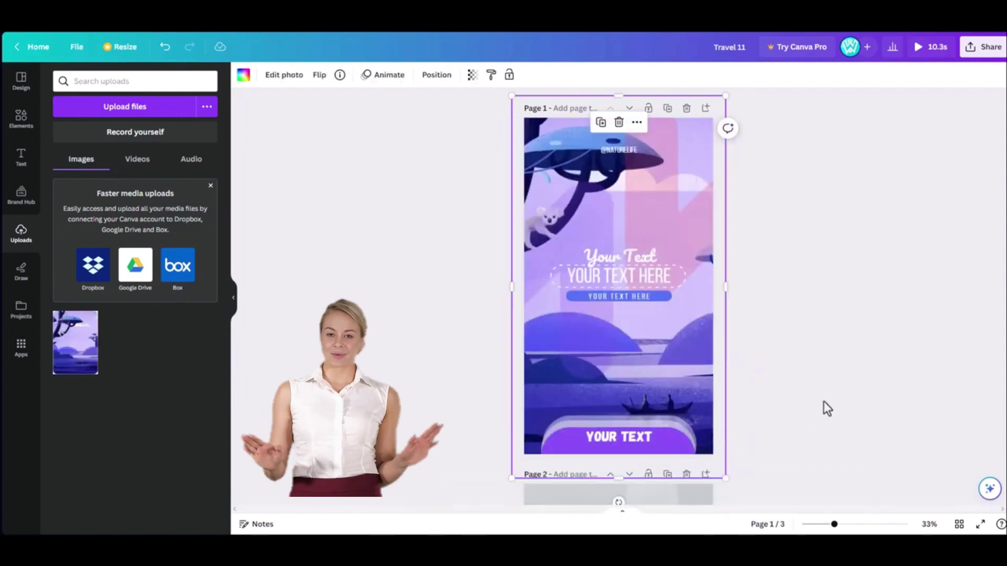
{"action": "left_click", "coordinate": [823, 403]}
View the new background image's place in the page 1 layers list, and close the list
{"action": "left_click", "coordinate": [693, 407]}
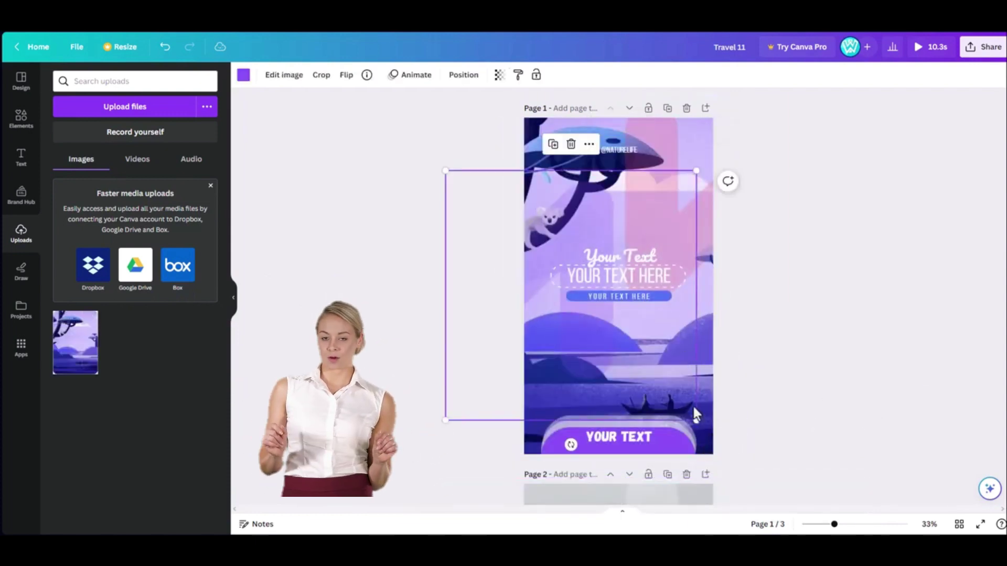
{"action": "left_click", "coordinate": [703, 404]}
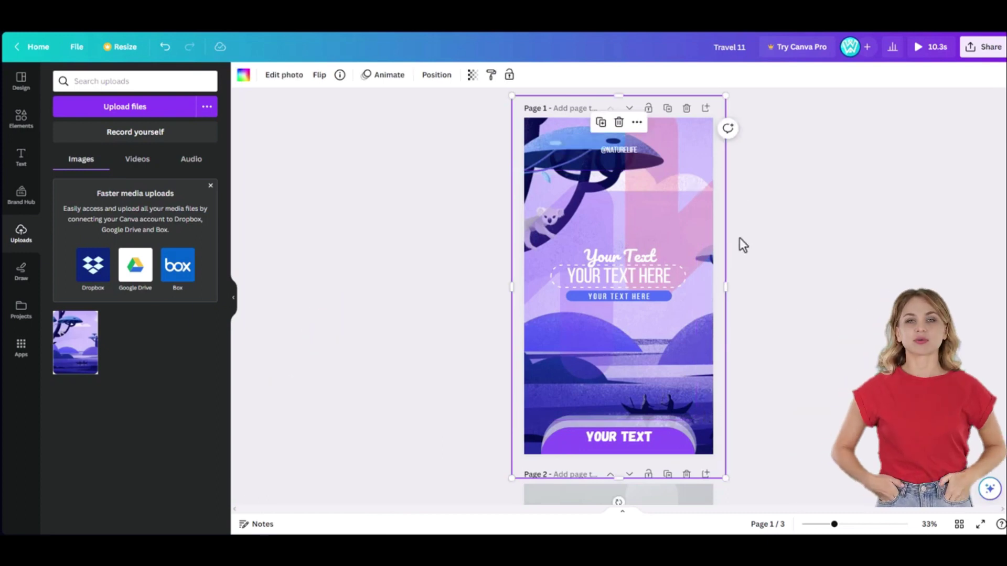
{"action": "left_click", "coordinate": [435, 77]}
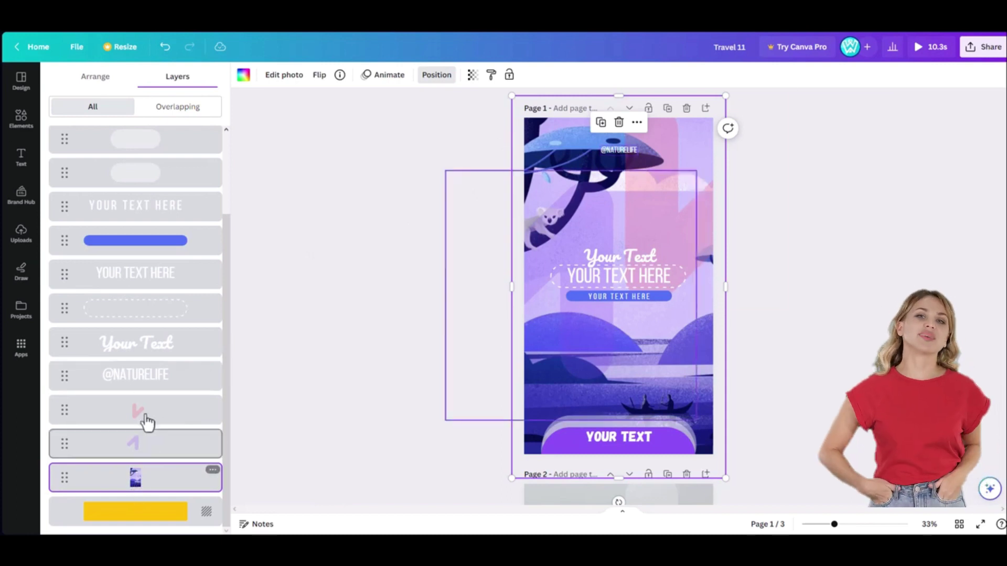
{"action": "left_click", "coordinate": [141, 383]}
{"action": "key", "text": "Escape"}
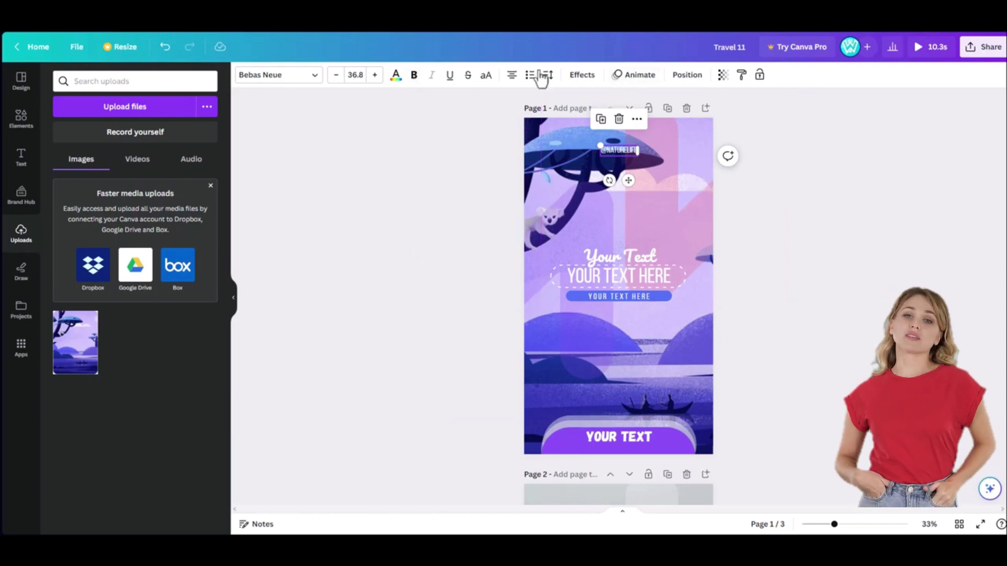
Play a preview of the edited video
{"action": "left_click", "coordinate": [928, 53]}
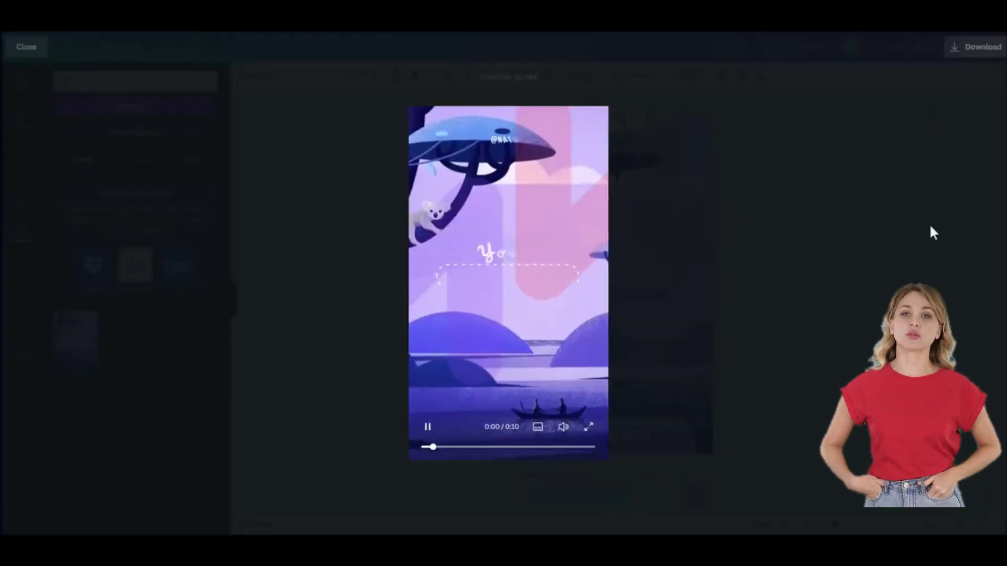